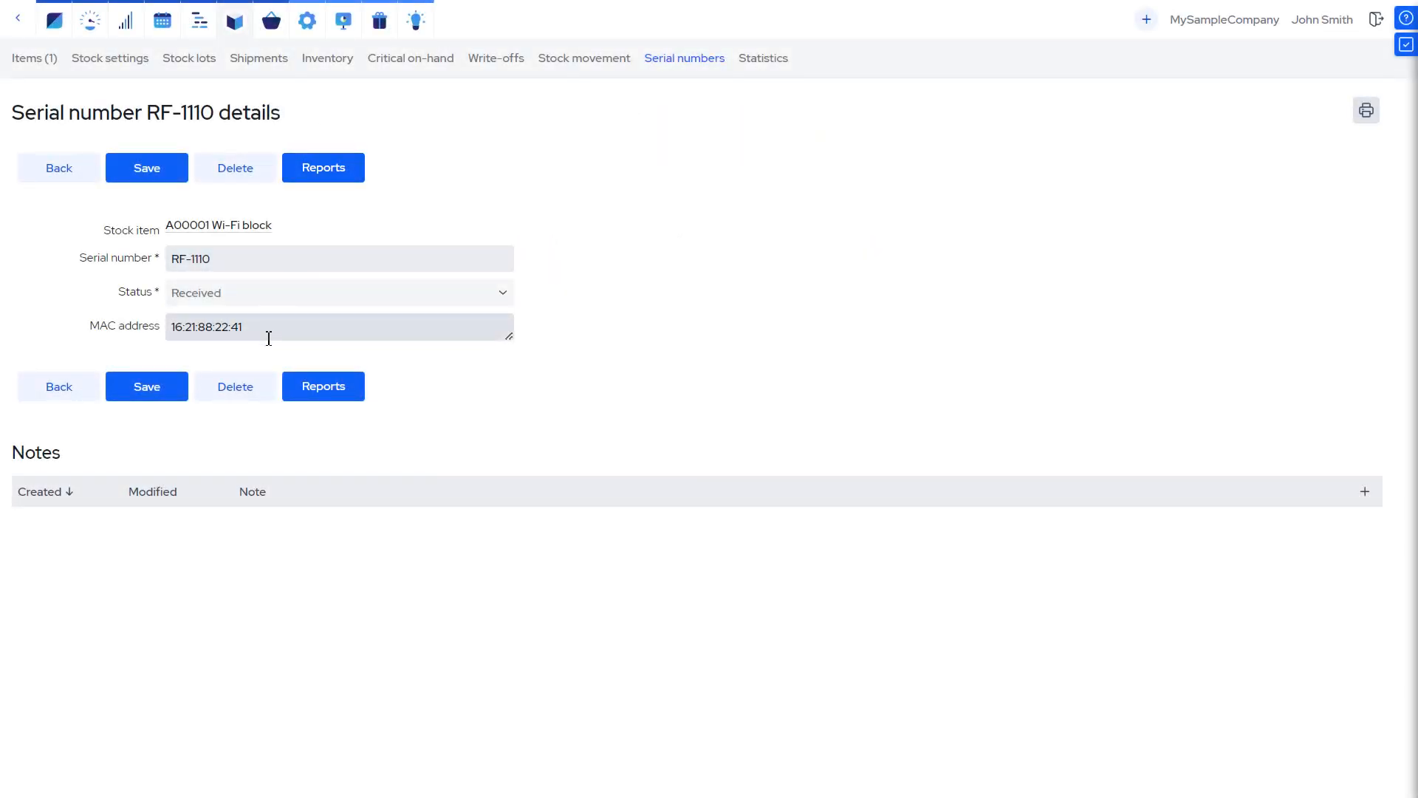
# Step: Open lot L00001 from the Wi-Fi block line of the purchase order and start adding serial numbers to it
pyautogui.click(74, 397)
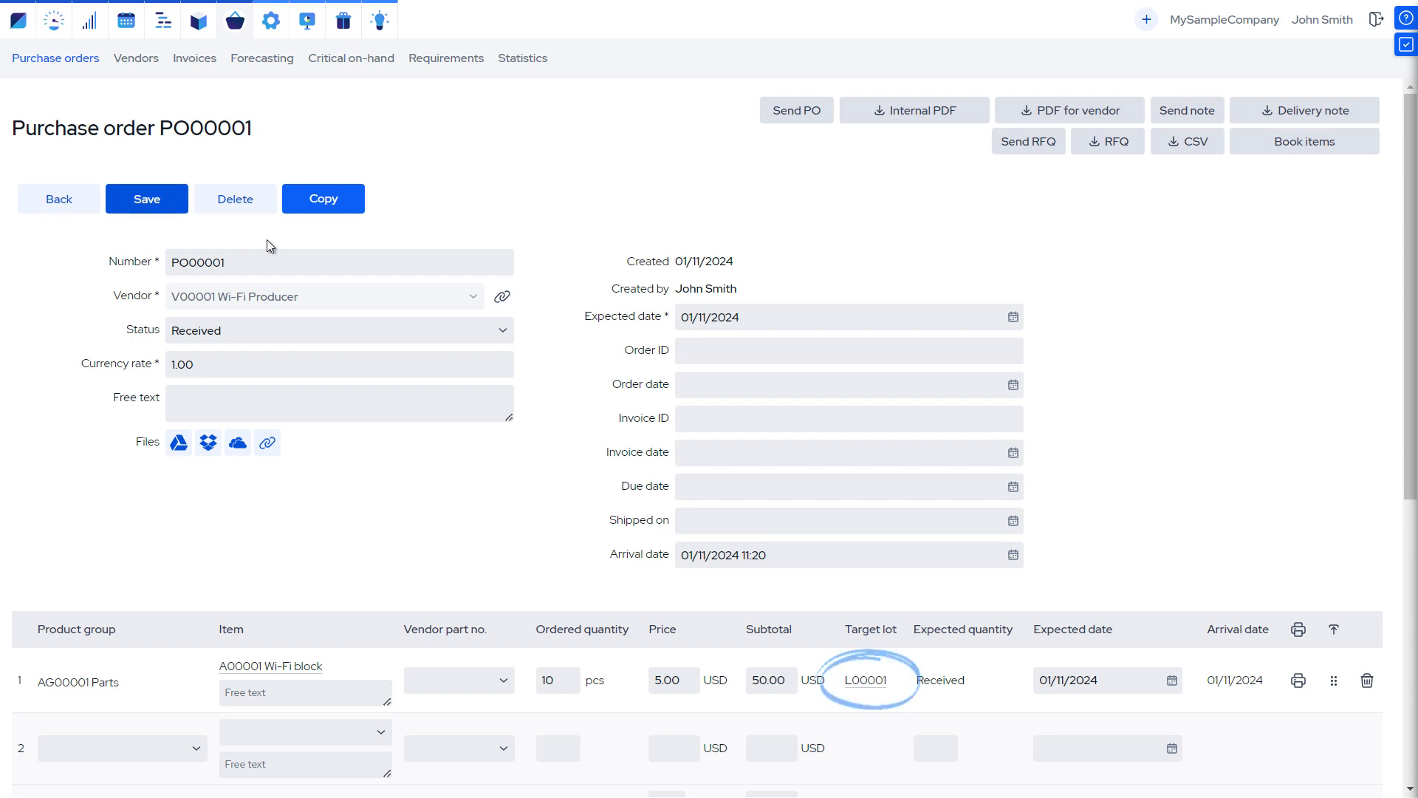
pyautogui.click(860, 678)
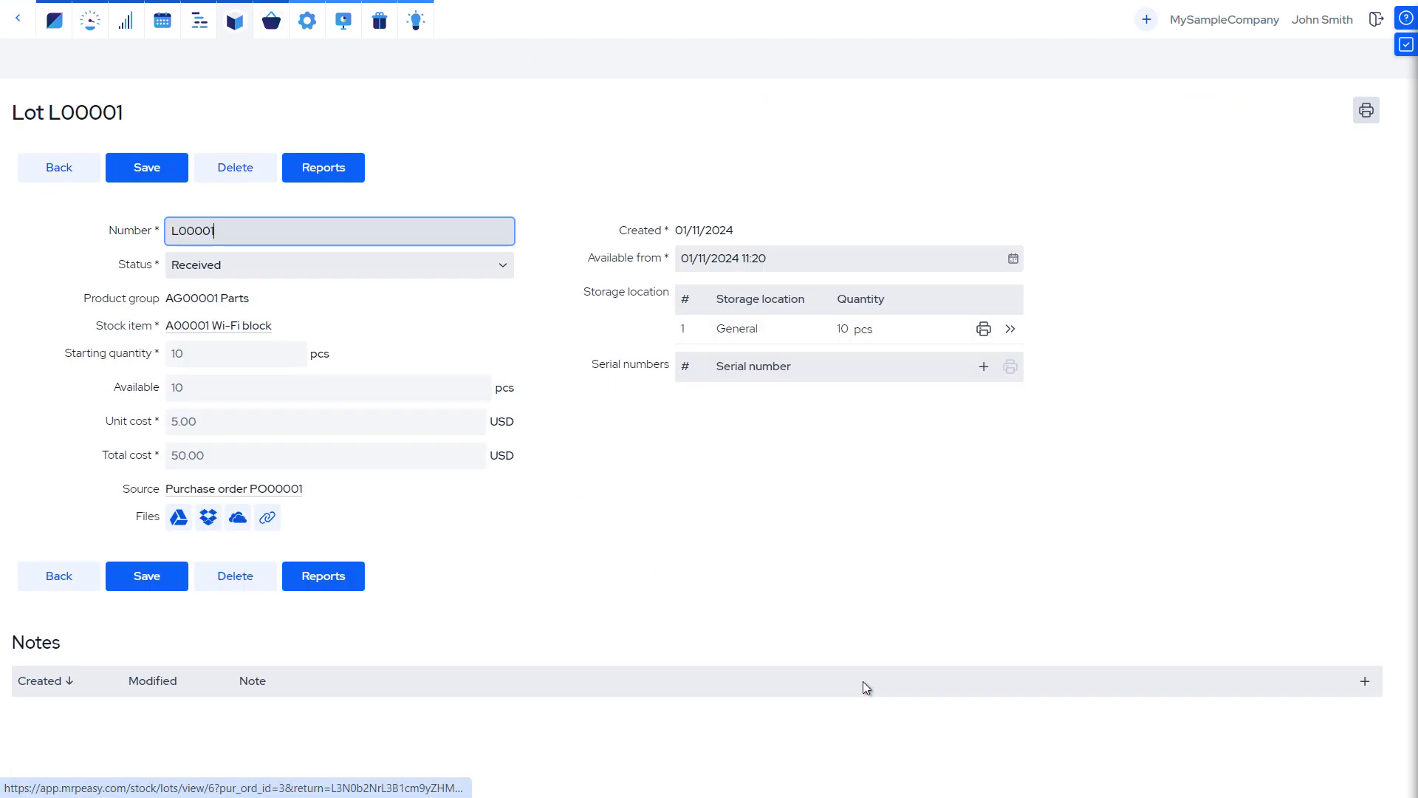
pyautogui.click(984, 368)
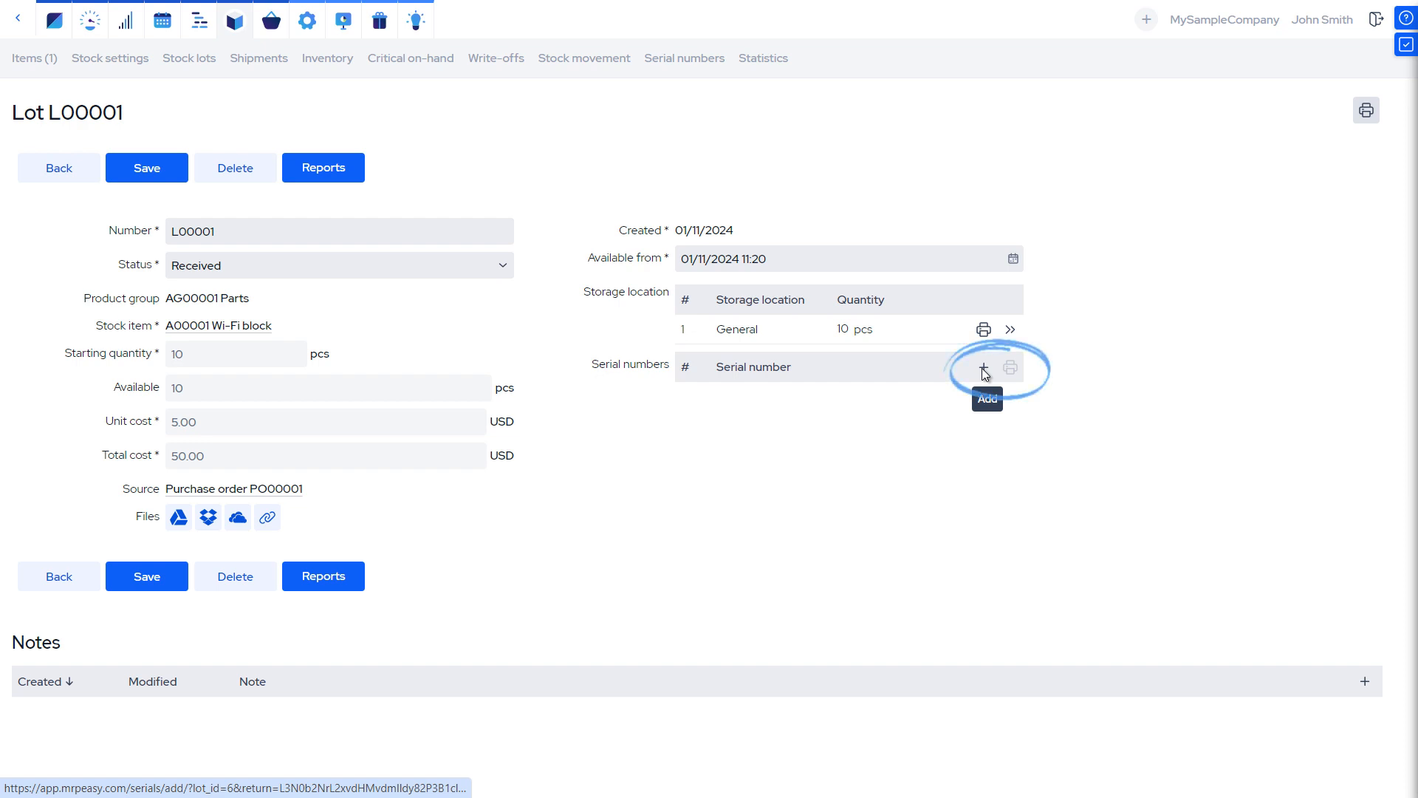
pyautogui.click(984, 369)
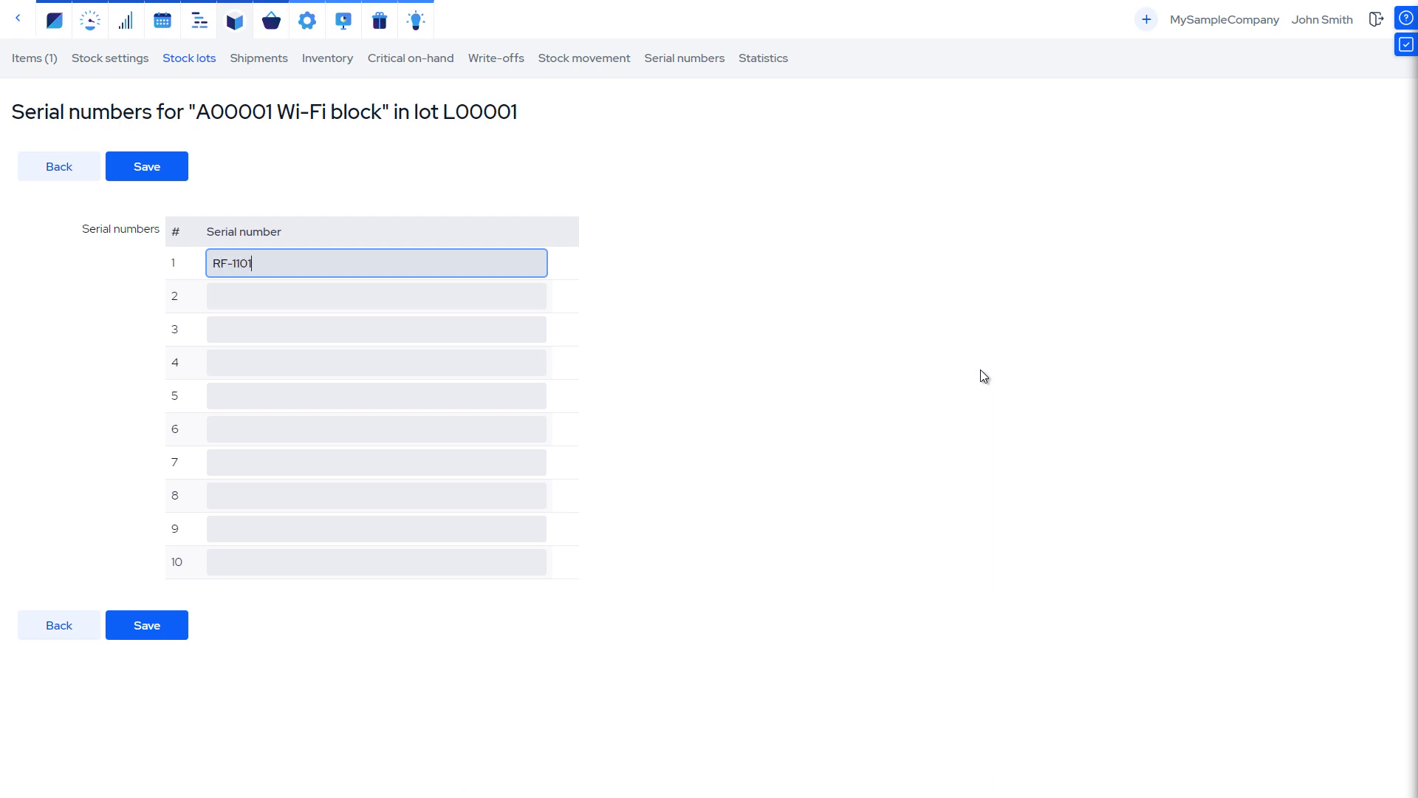
# Step: Enter serial numbers RF-1101 through RF-1110 for the ten A00001 Wi-Fi block units in lot L00001 and save them
pyautogui.press('Tab')
pyautogui.write('RF-1102')
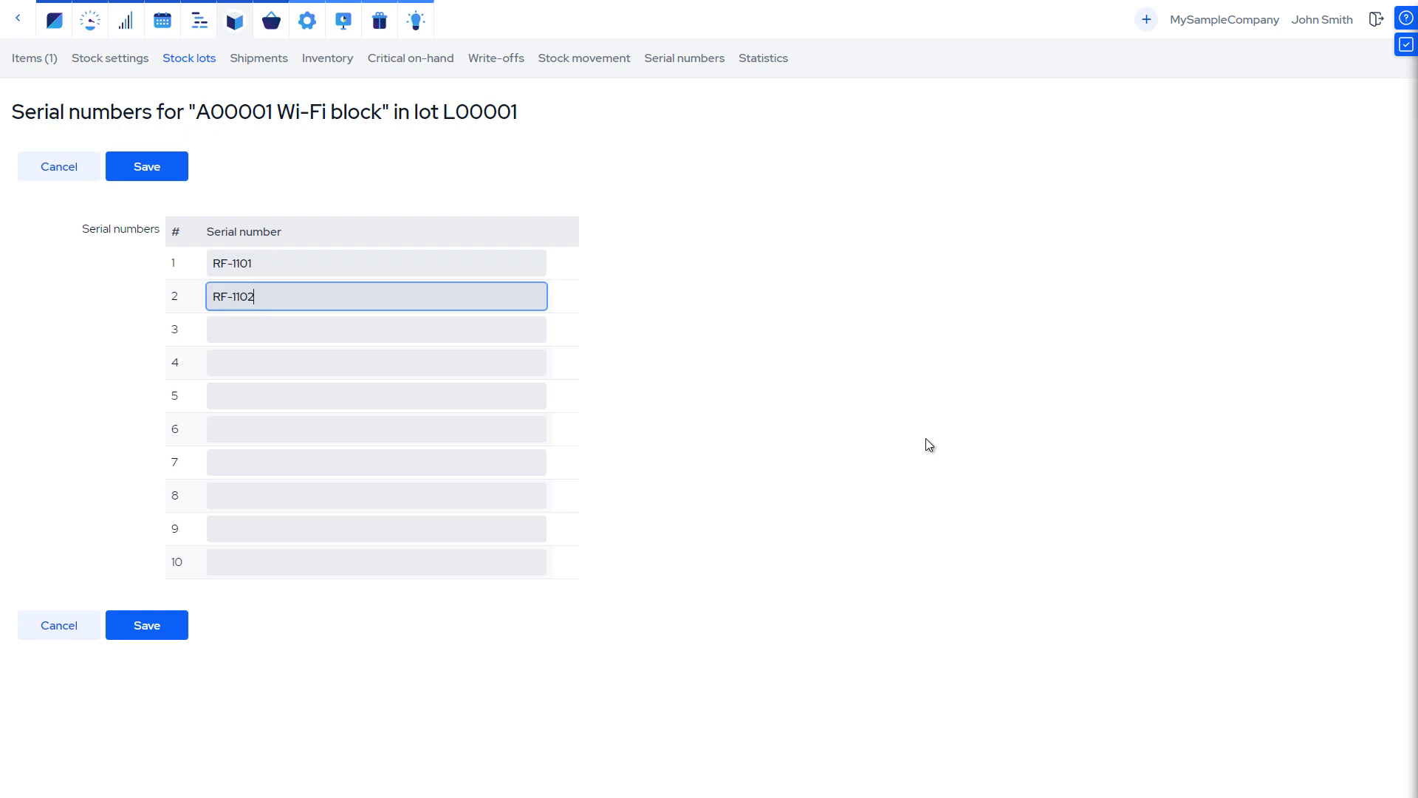
pyautogui.press('Tab')
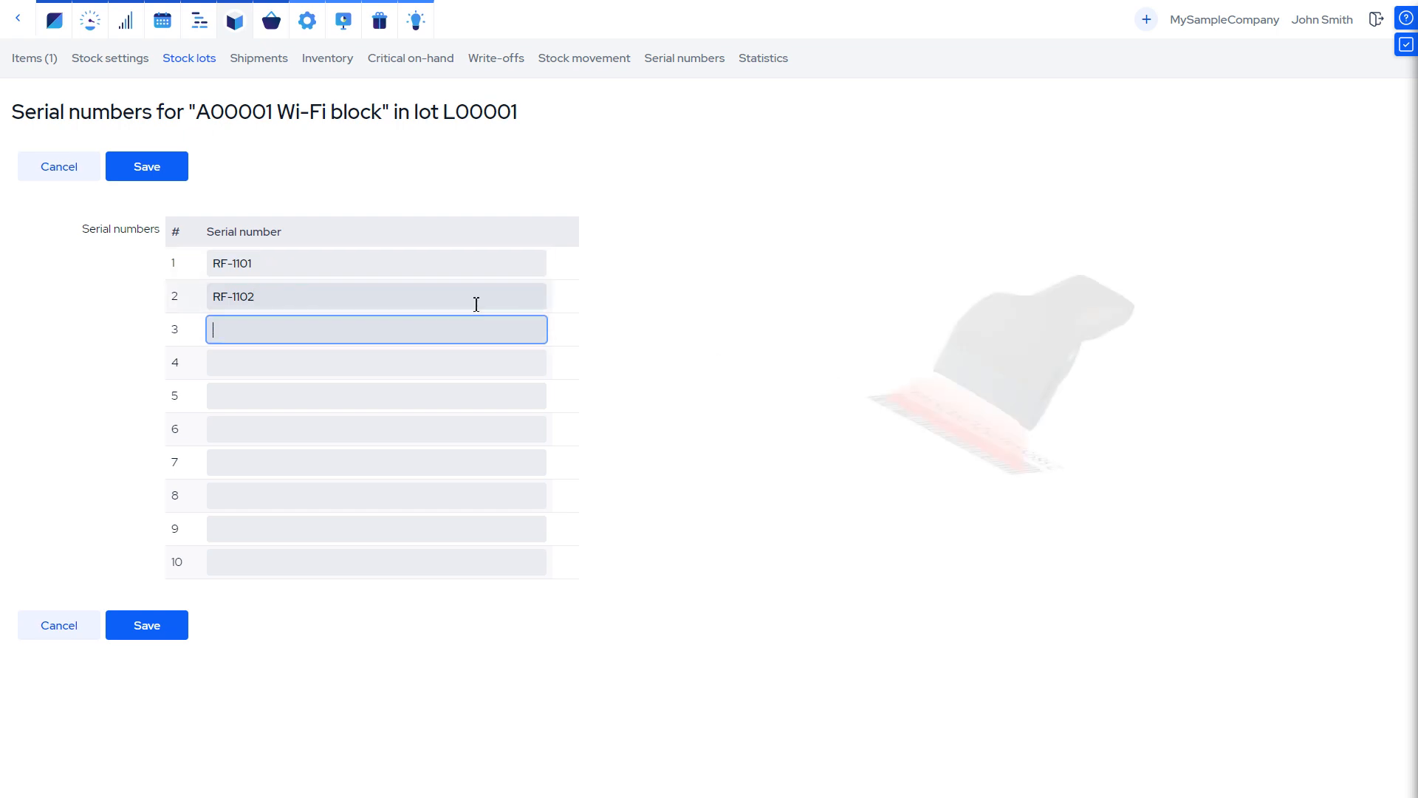
pyautogui.write('RF-1103 RF-1104 RF-1105 RF-1106 RF-1107 RF-1108 RF-1109 RF-1110')
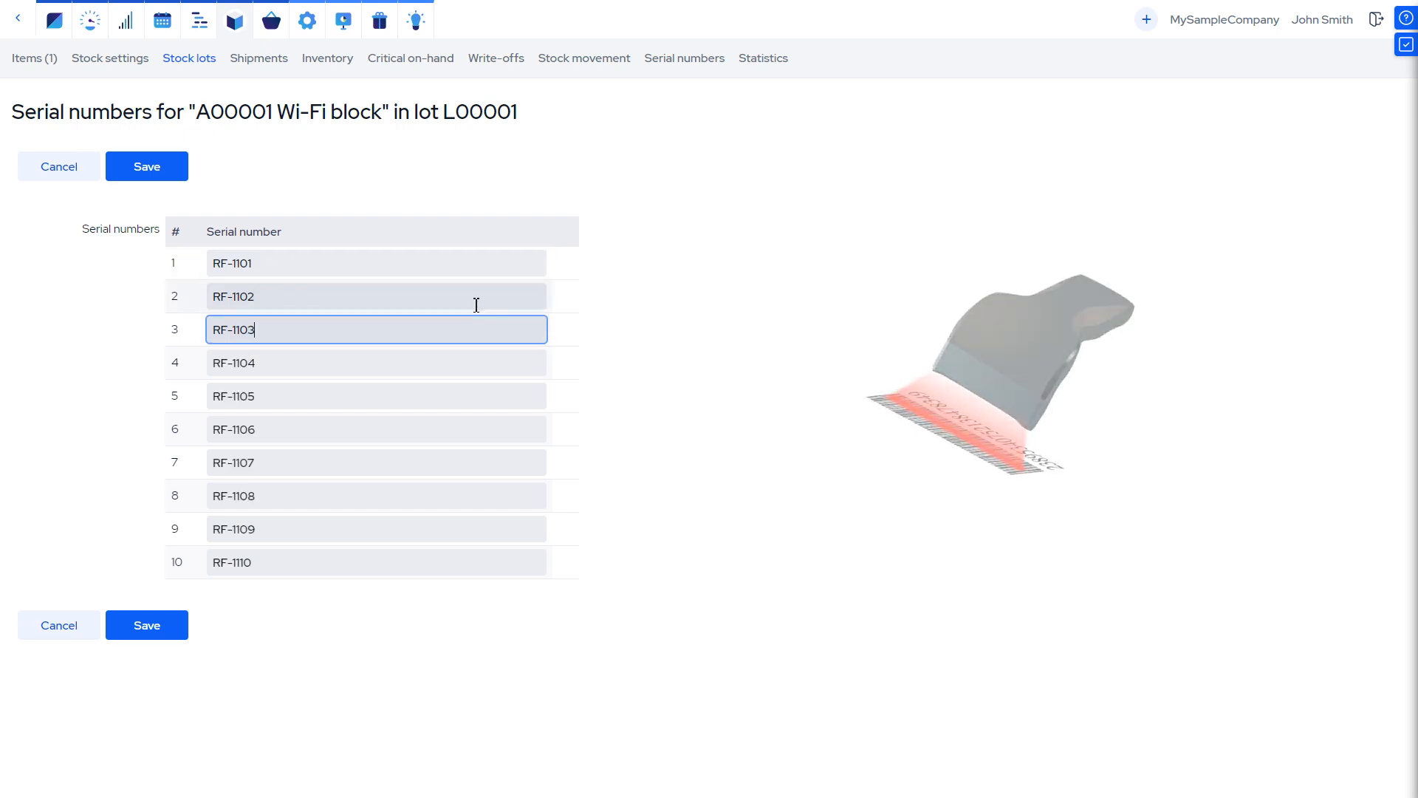
pyautogui.click(169, 634)
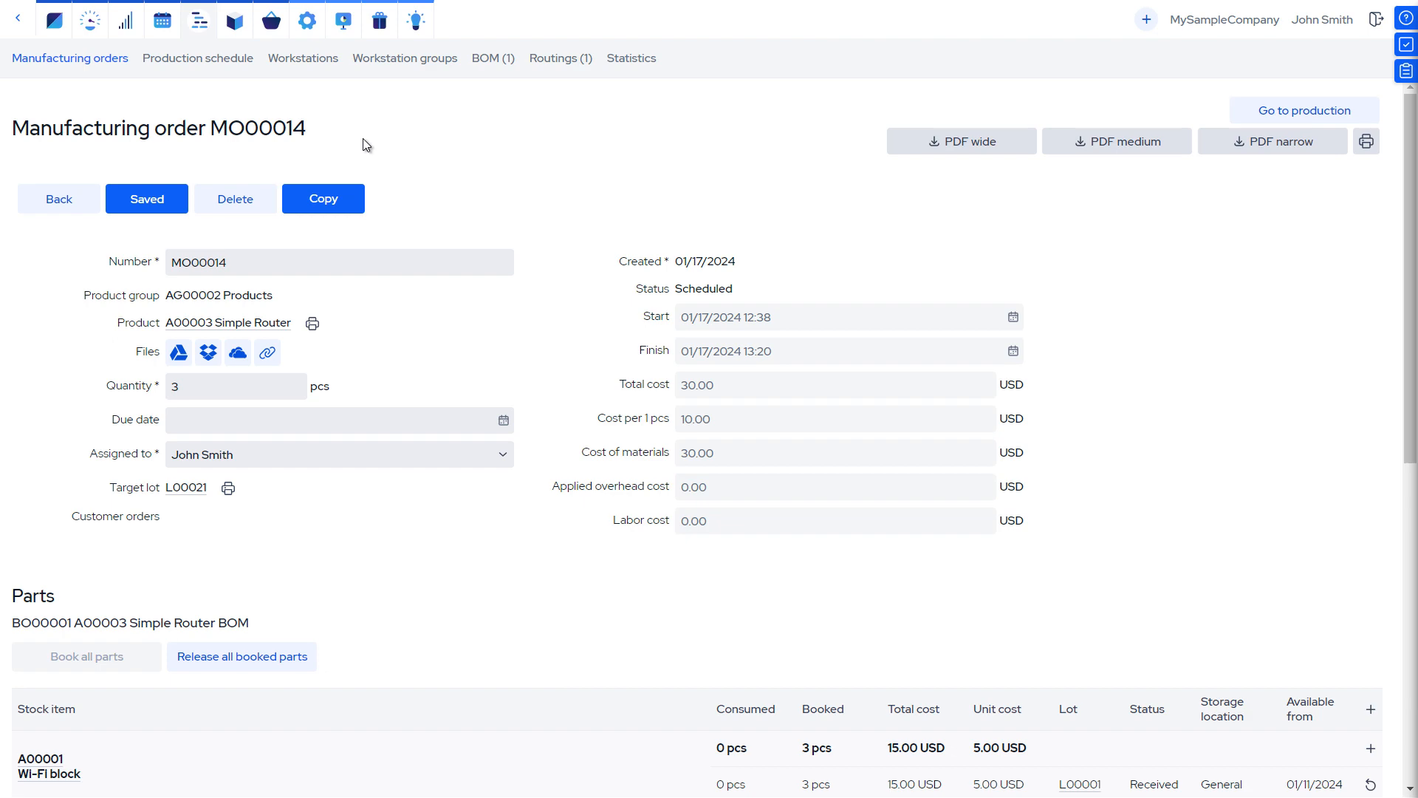
# Step: Start assigning product serial numbers in the manufacturing order for 3 Simple Routers and add a second serial number entry
pyautogui.scroll(-8, 362, 139)
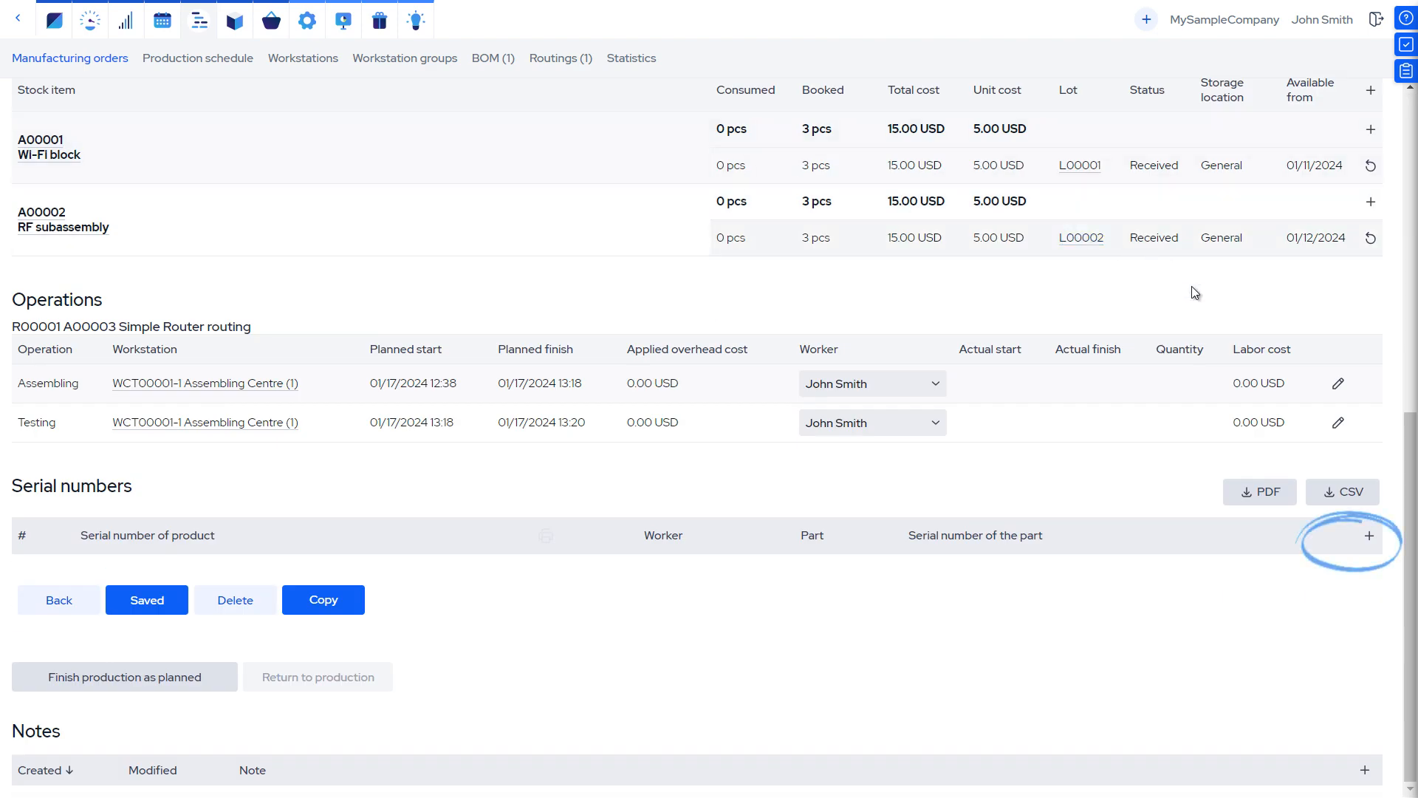
pyautogui.click(1371, 545)
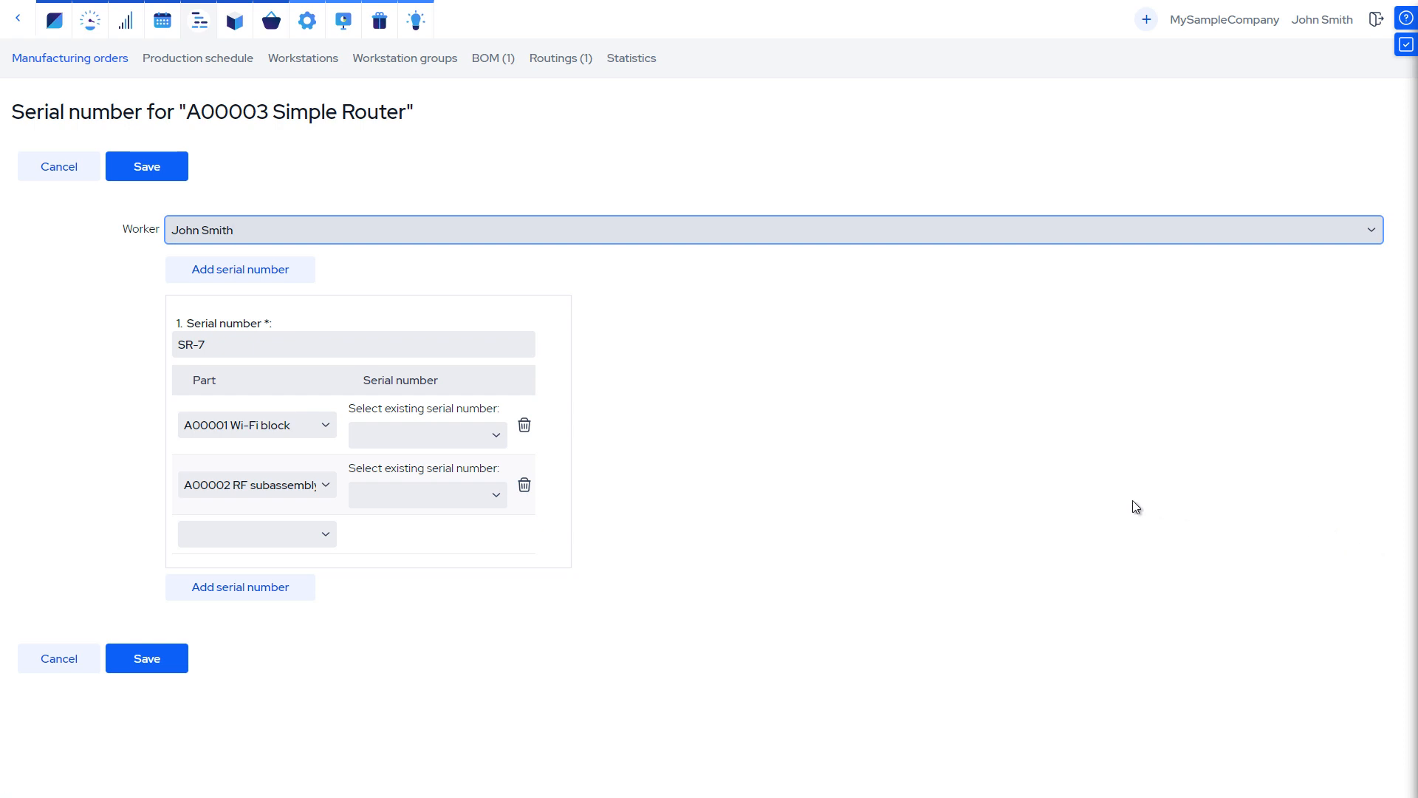
pyautogui.click(249, 273)
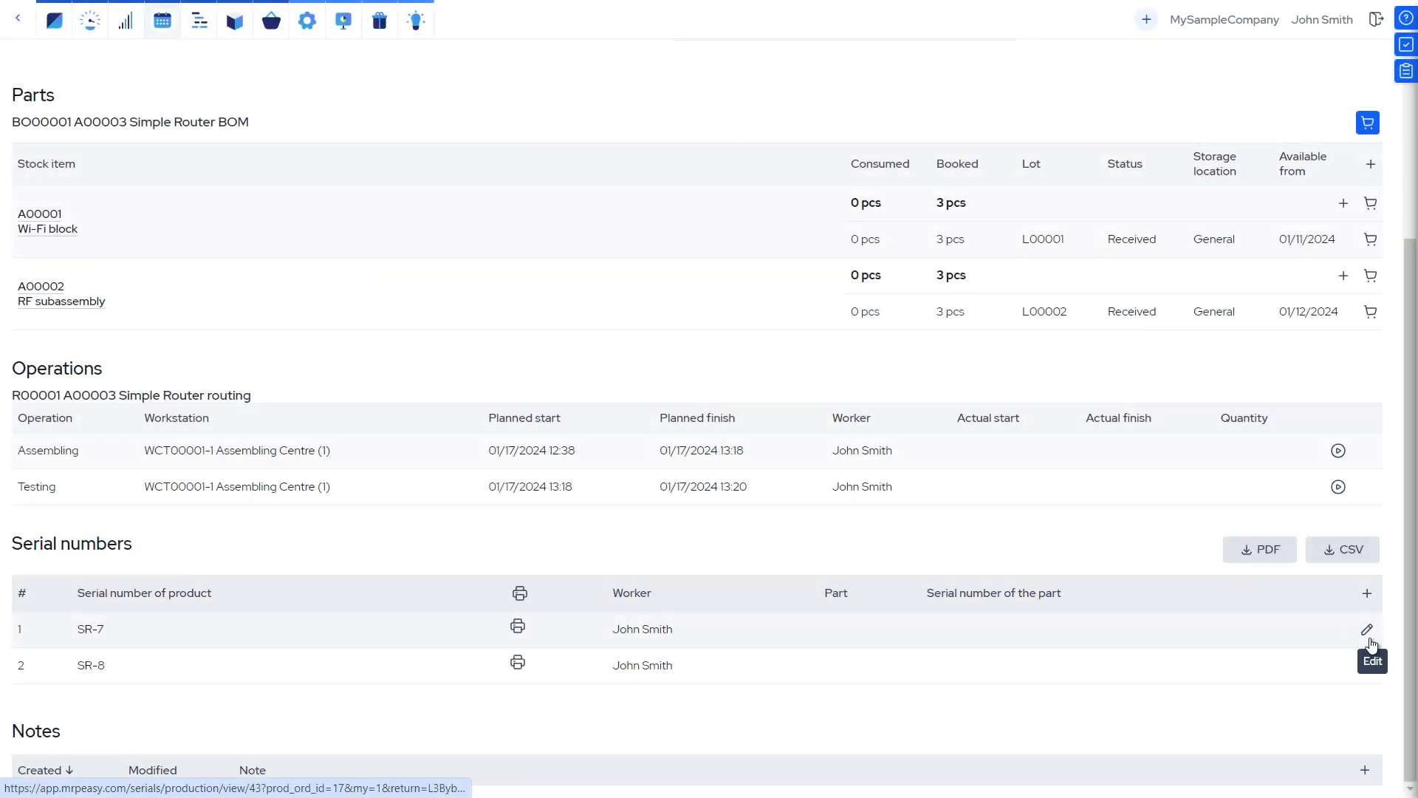
# Step: Edit product serial number SR-7 and assign it the A00002 RF subassembly part with serial number sub-006
pyautogui.click(1367, 630)
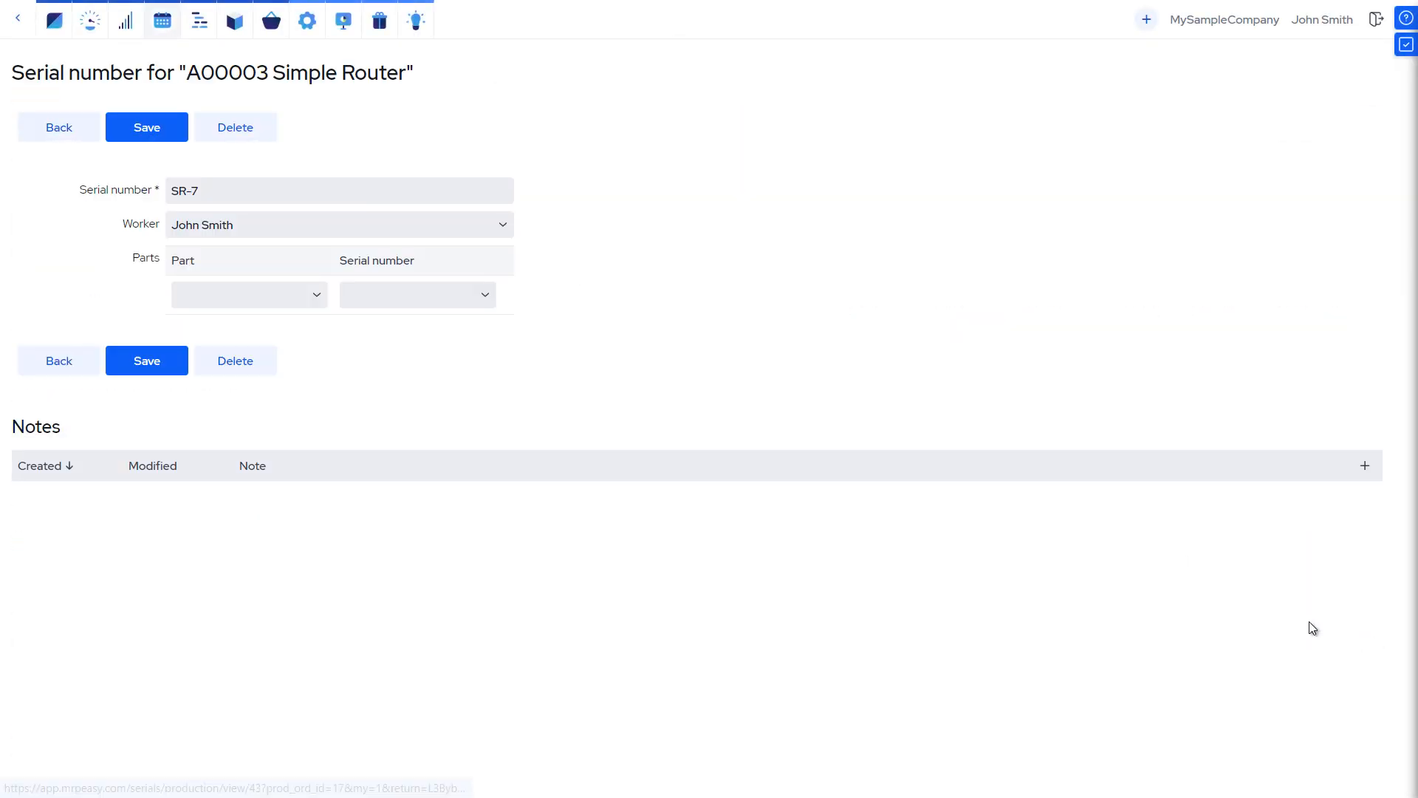
pyautogui.click(315, 299)
pyautogui.click(311, 325)
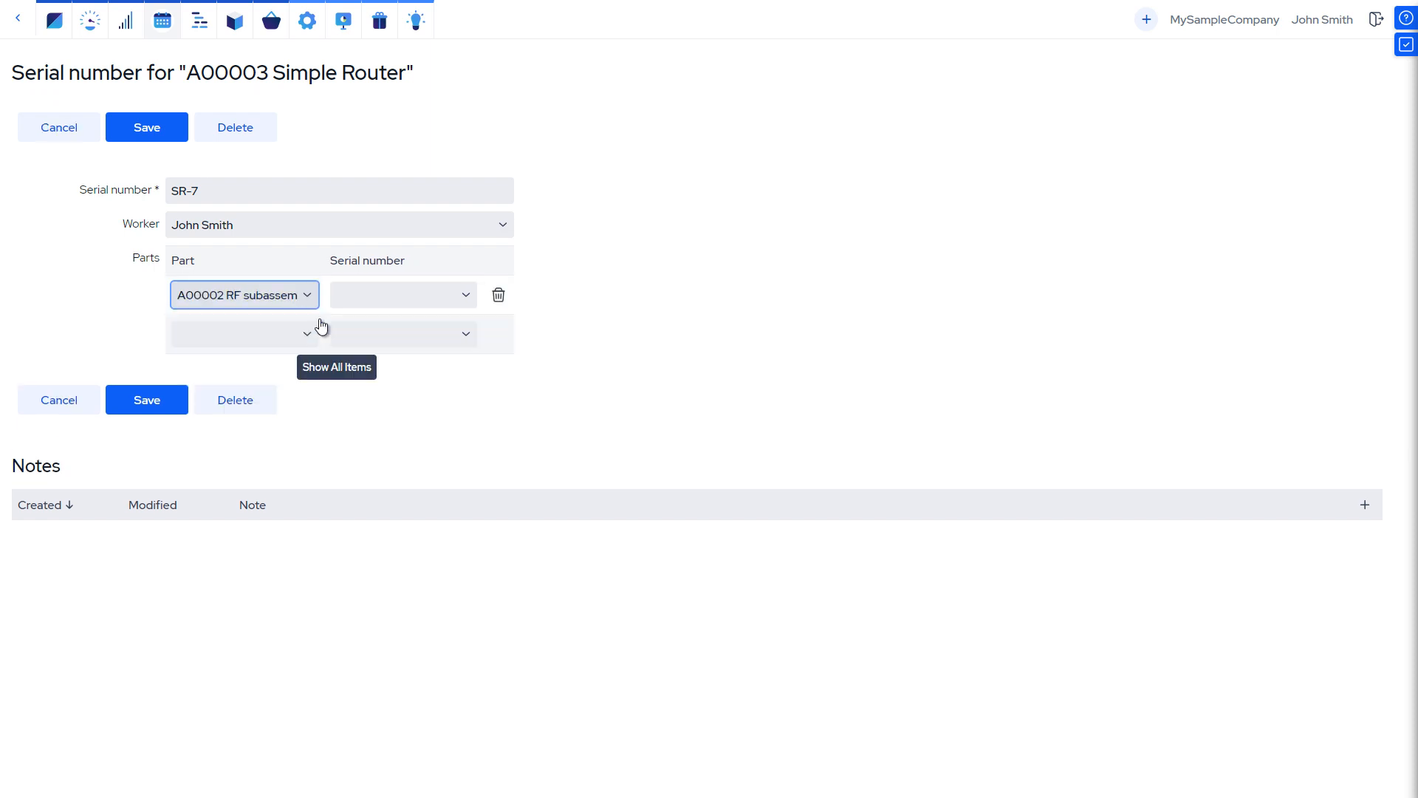
pyautogui.click(470, 297)
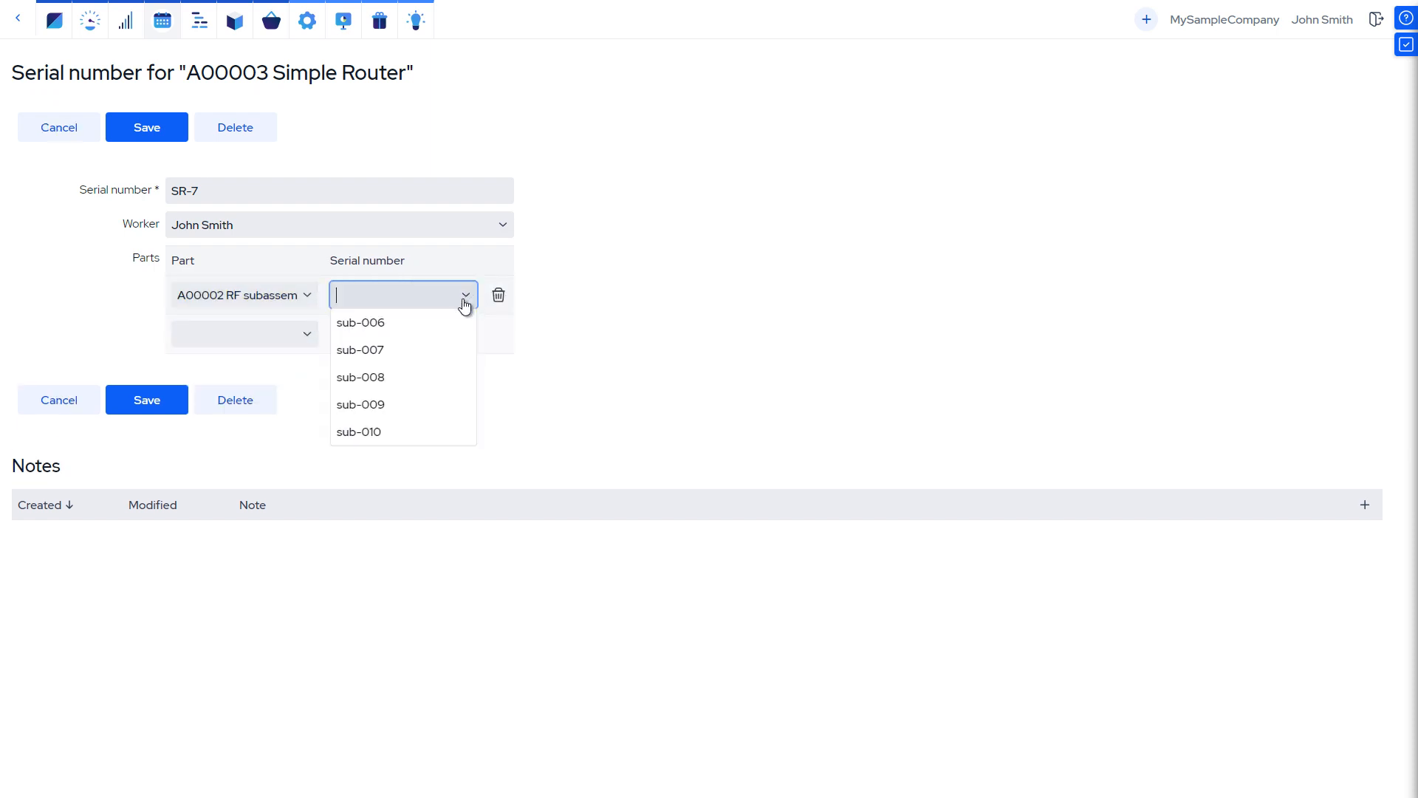
pyautogui.click(443, 322)
# Step: Assign the A00001 Wi-Fi block with serial number RF-1106 to SR-7, save the record and leave it
pyautogui.click(306, 339)
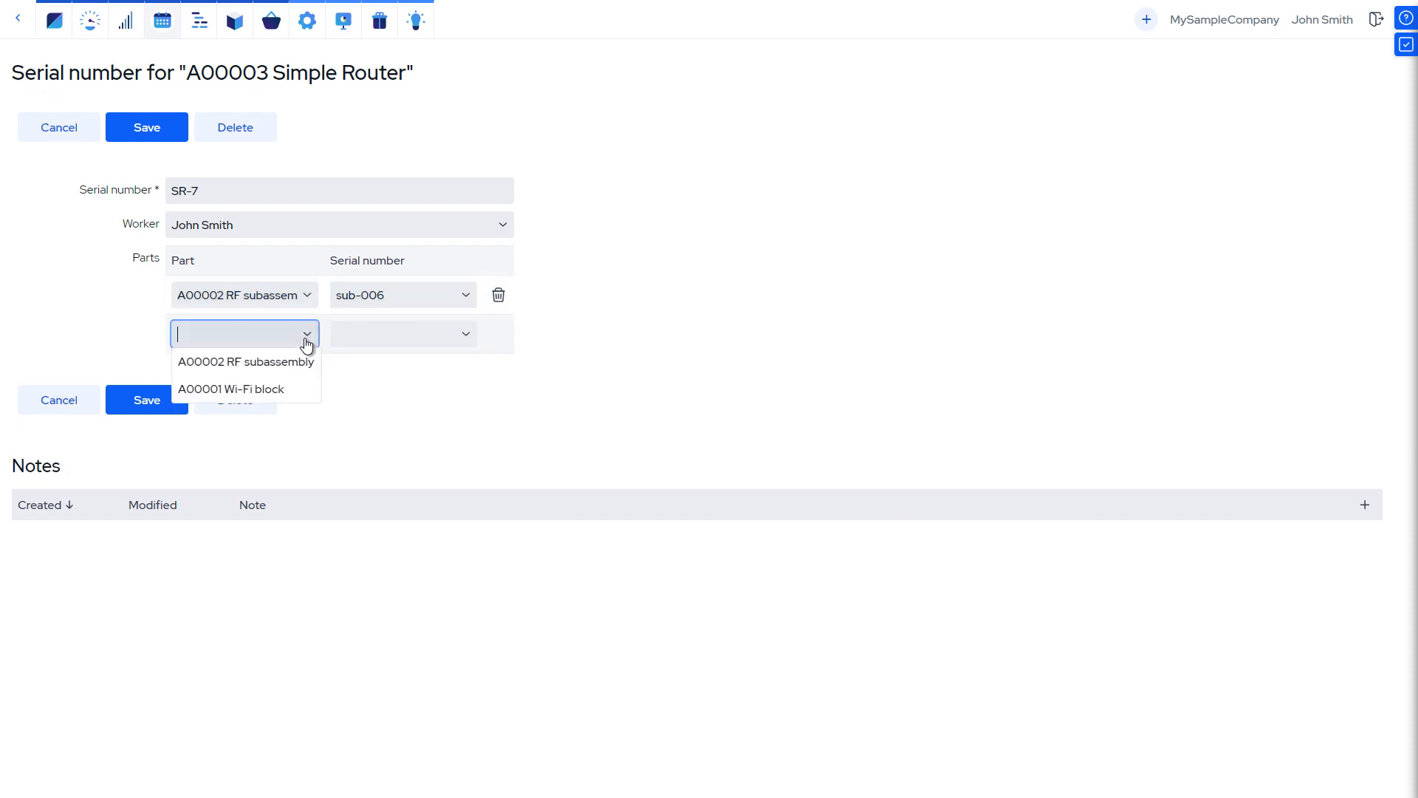
pyautogui.click(284, 388)
pyautogui.click(468, 337)
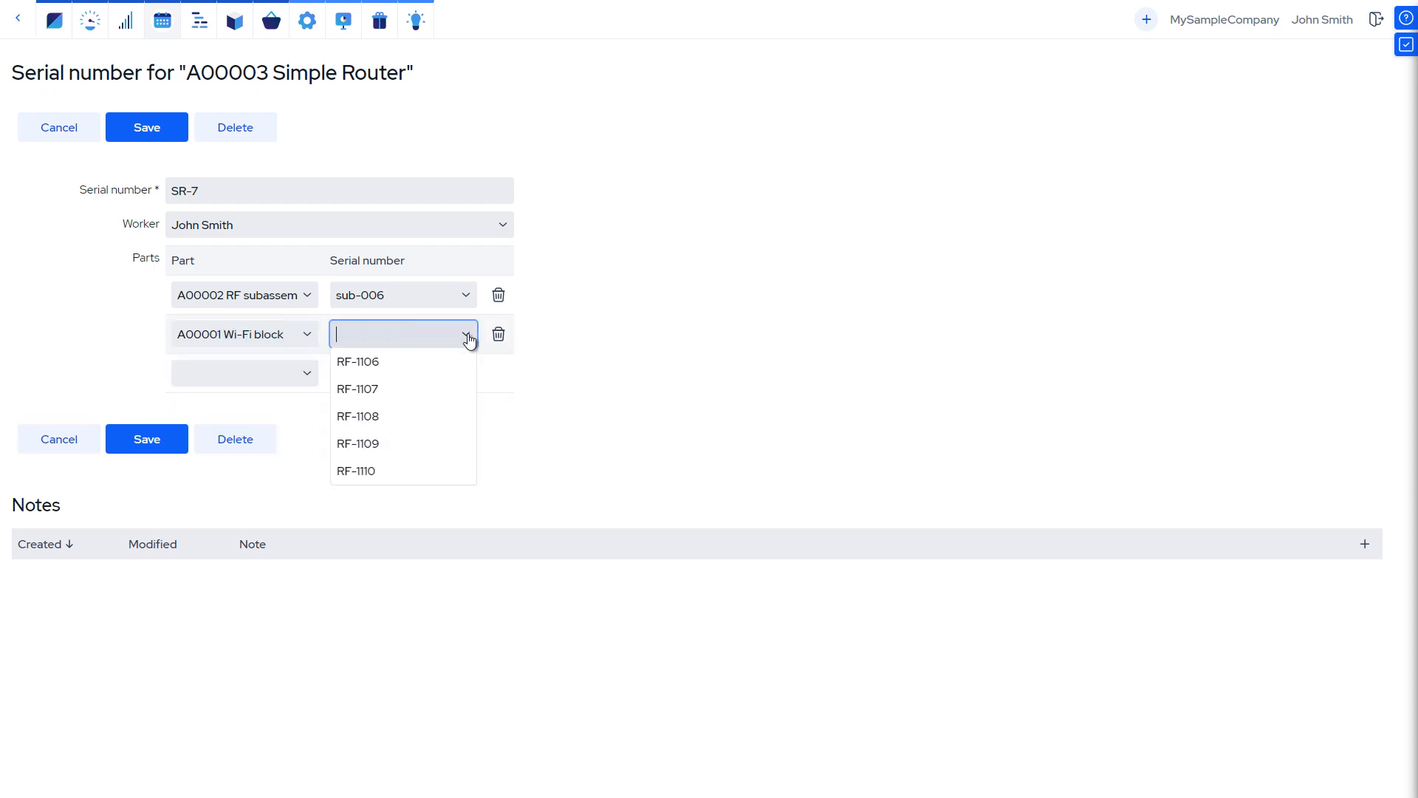
pyautogui.click(428, 363)
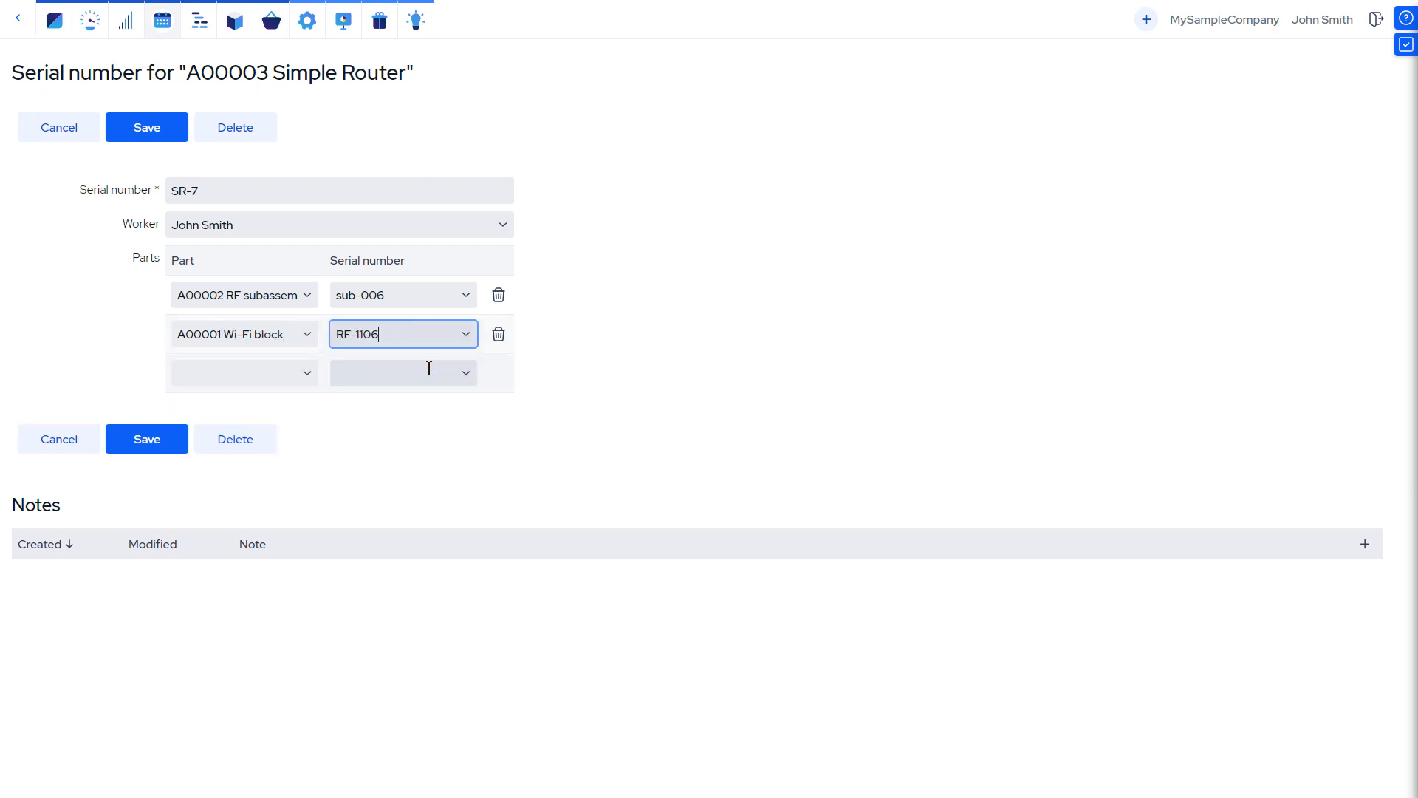
pyautogui.click(128, 139)
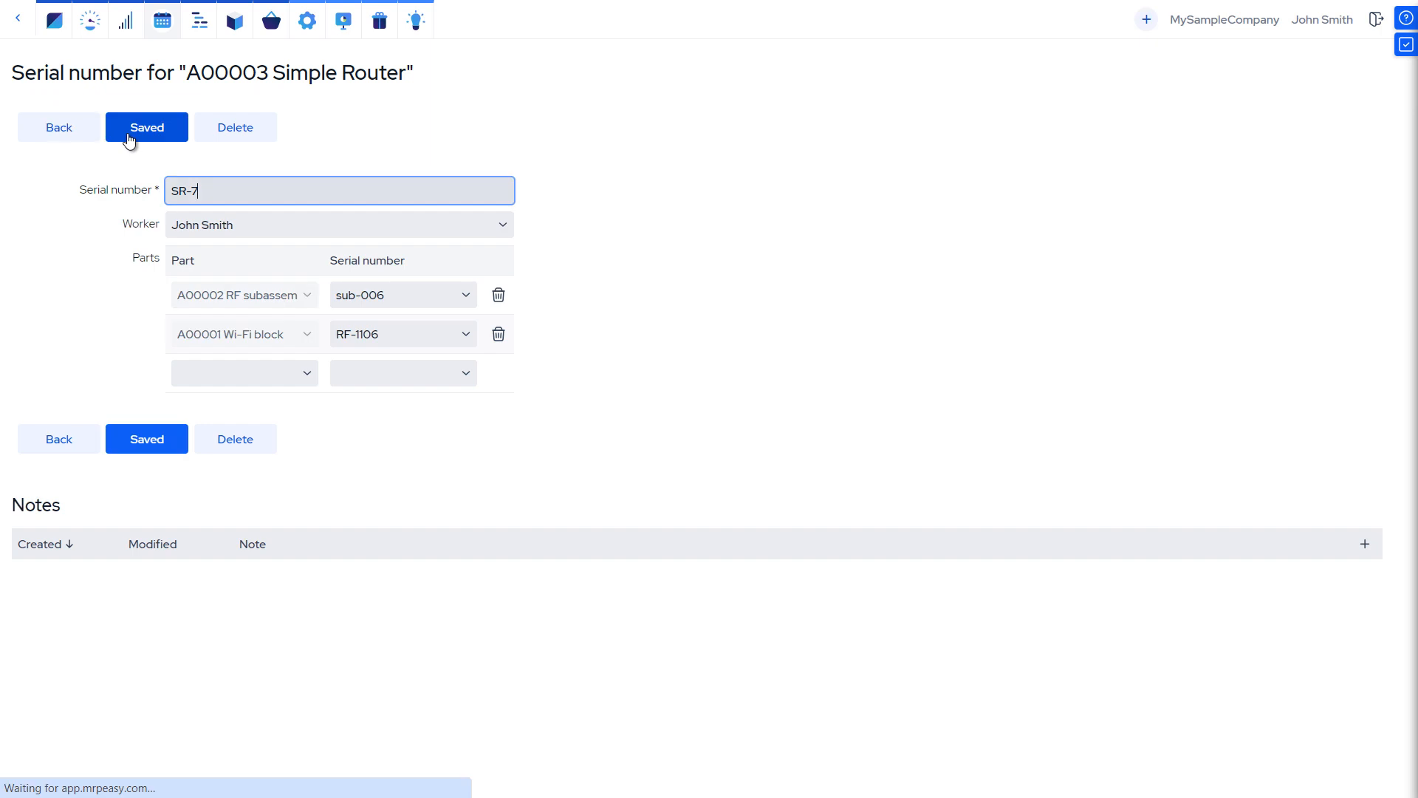
pyautogui.click(77, 131)
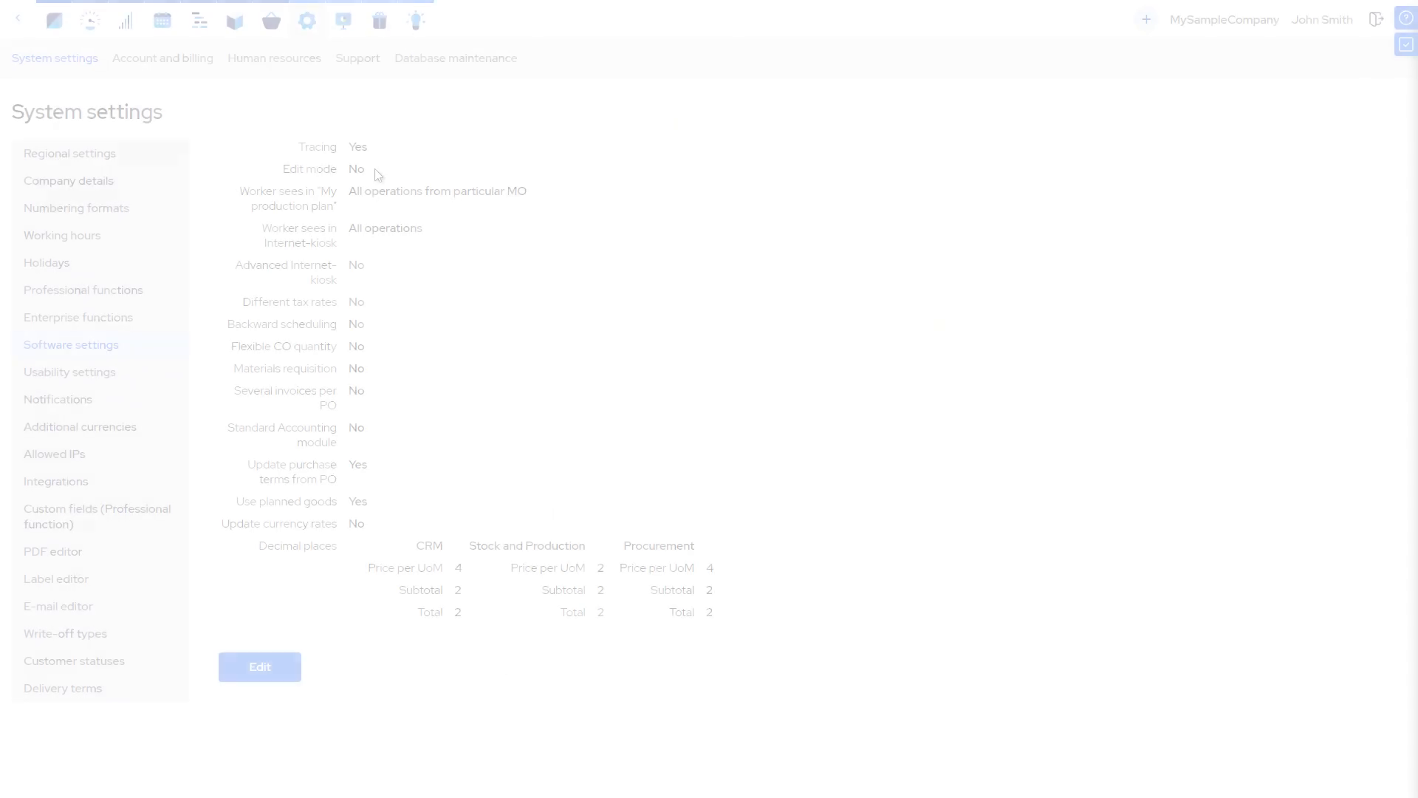
pyautogui.moveTo(333, 158)
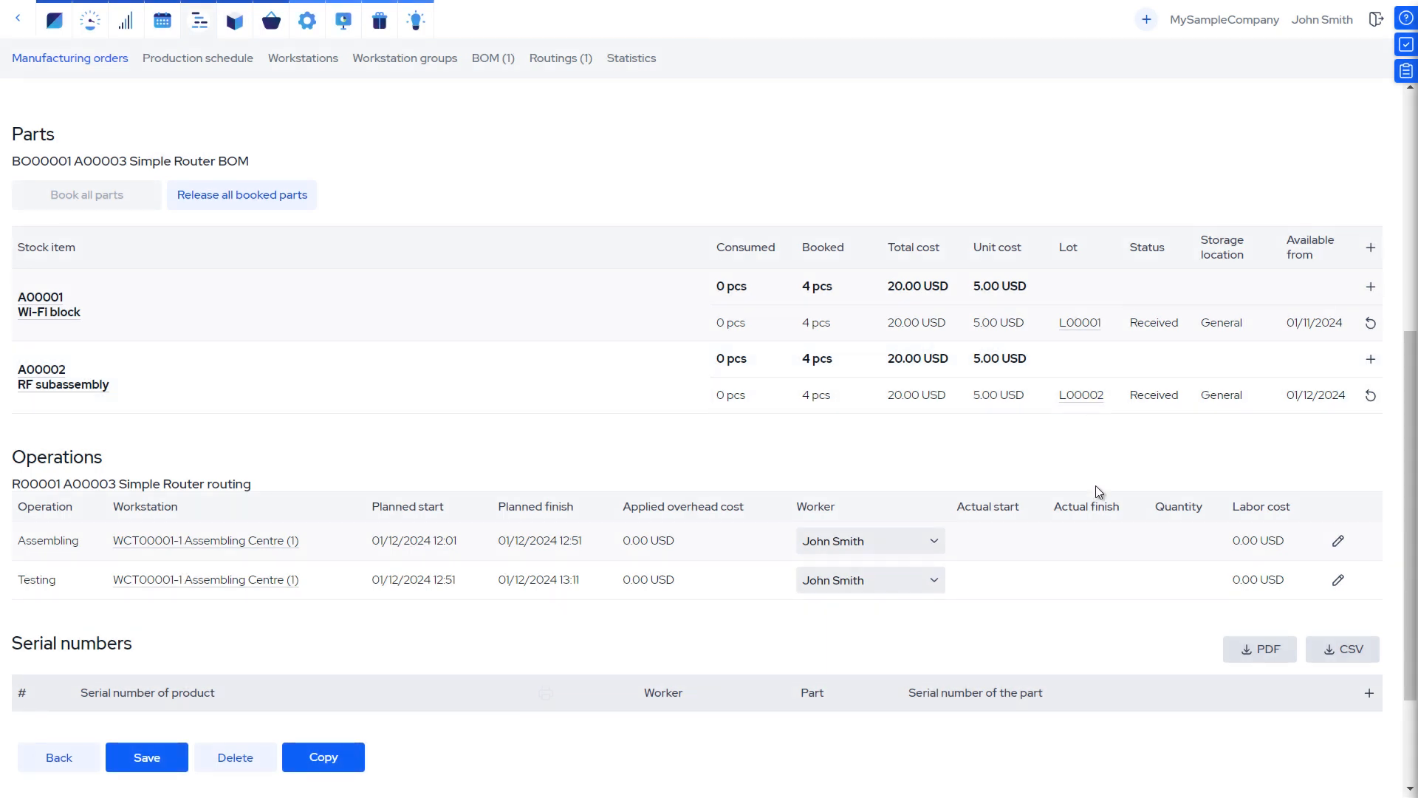
# Step: Add Simple Router serial number SR-101 to the manufacturing order, linking Wi-Fi block RF-1101 and RF subassembly sub-001, and save it
pyautogui.click(1370, 692)
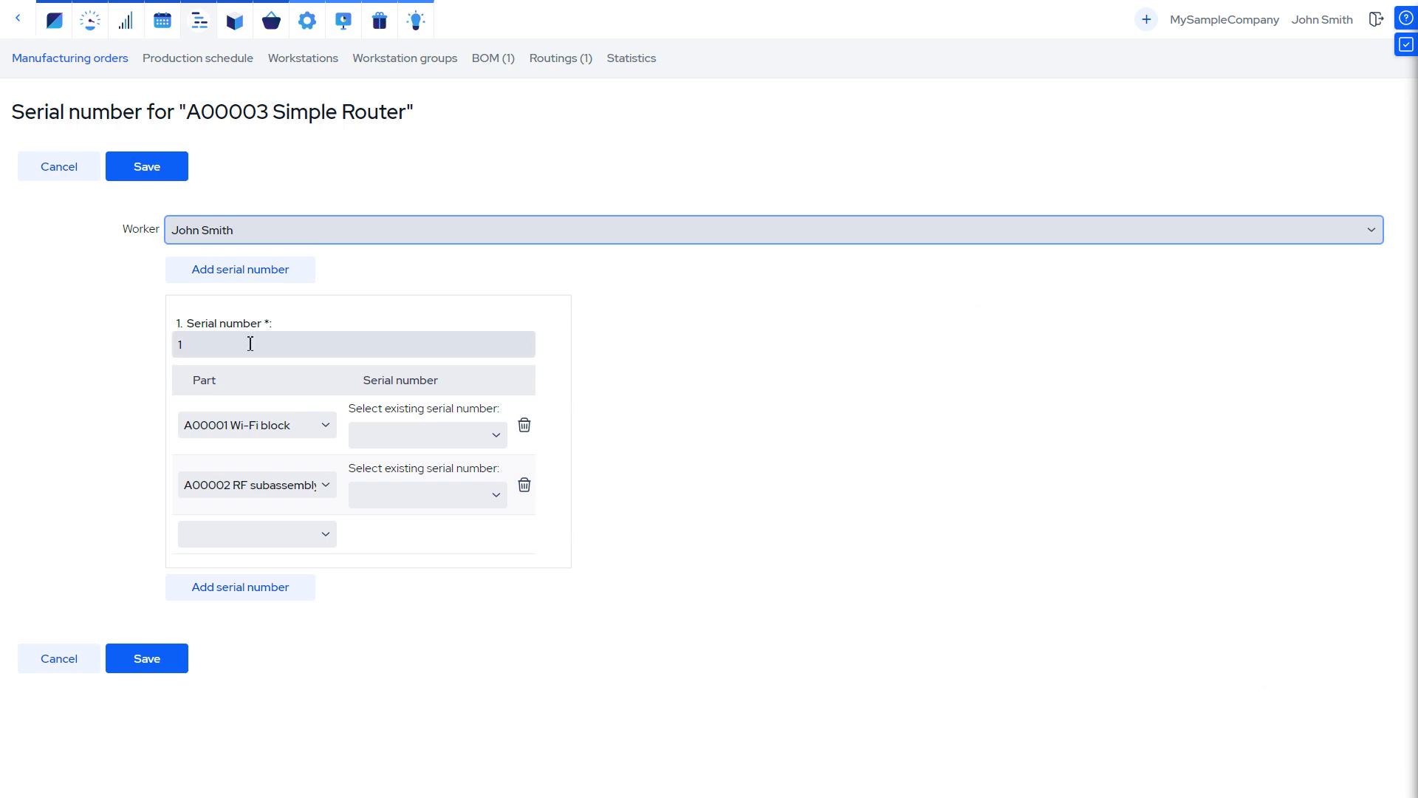
pyautogui.moveTo(250, 344); pyautogui.dragTo(156, 348)
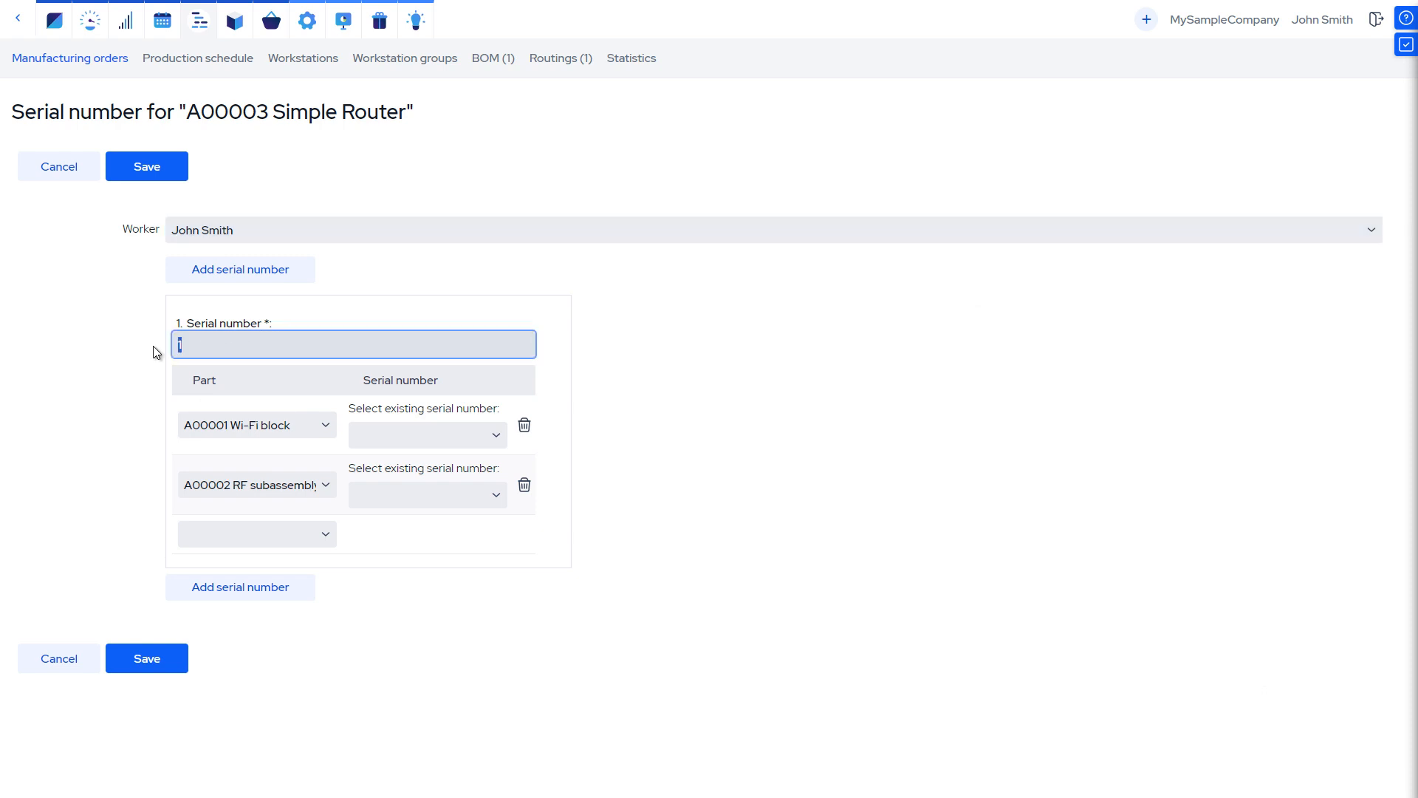
pyautogui.write('SR-101')
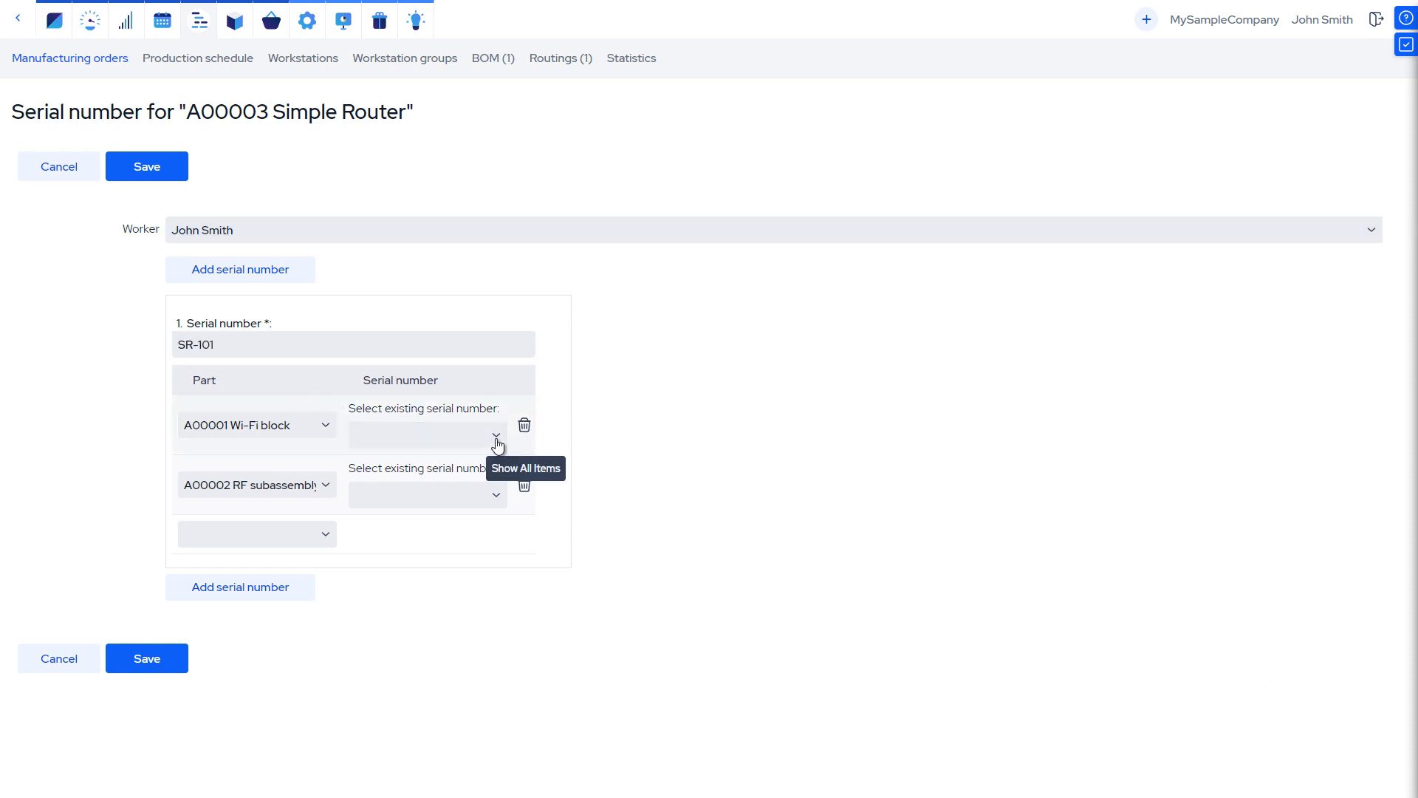
pyautogui.click(496, 437)
pyautogui.click(434, 461)
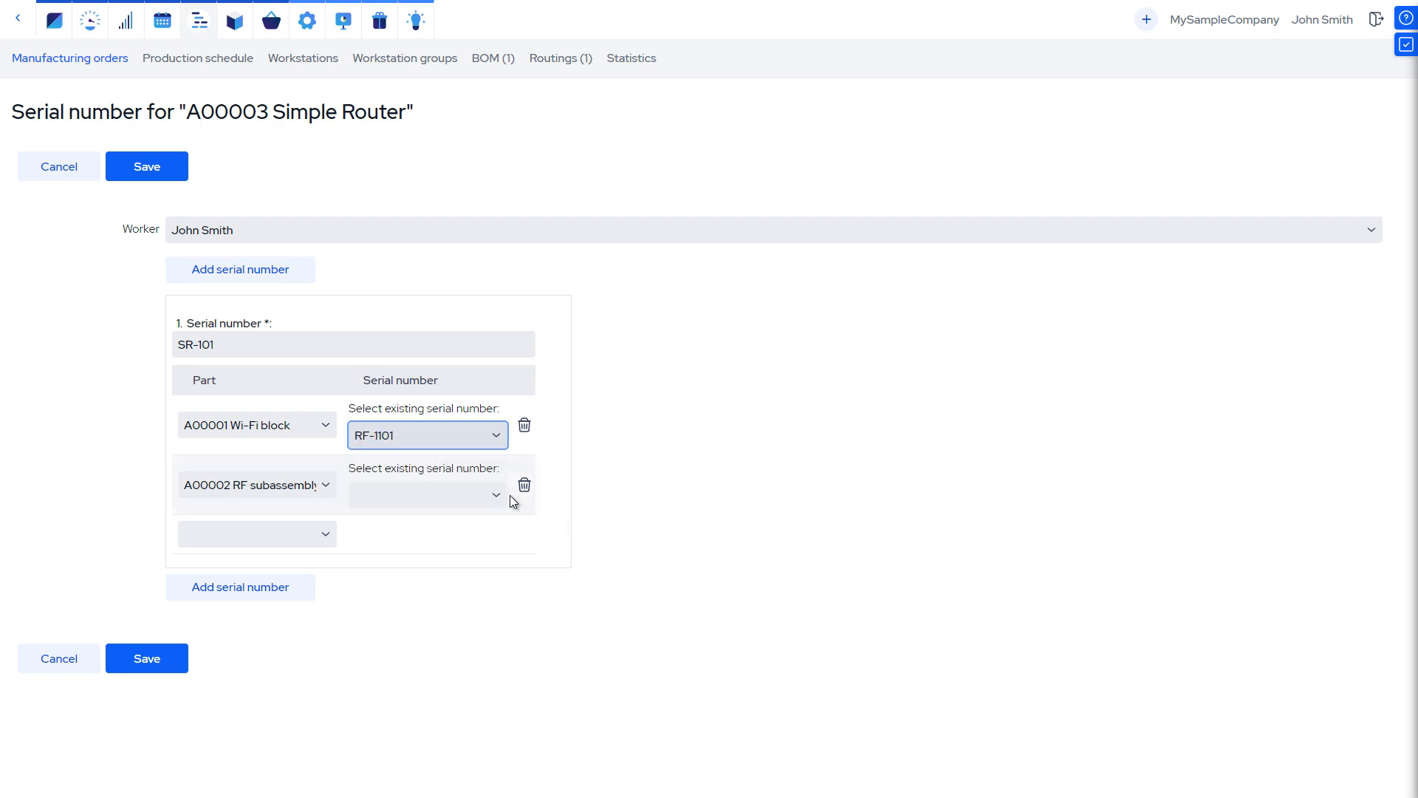
pyautogui.click(492, 495)
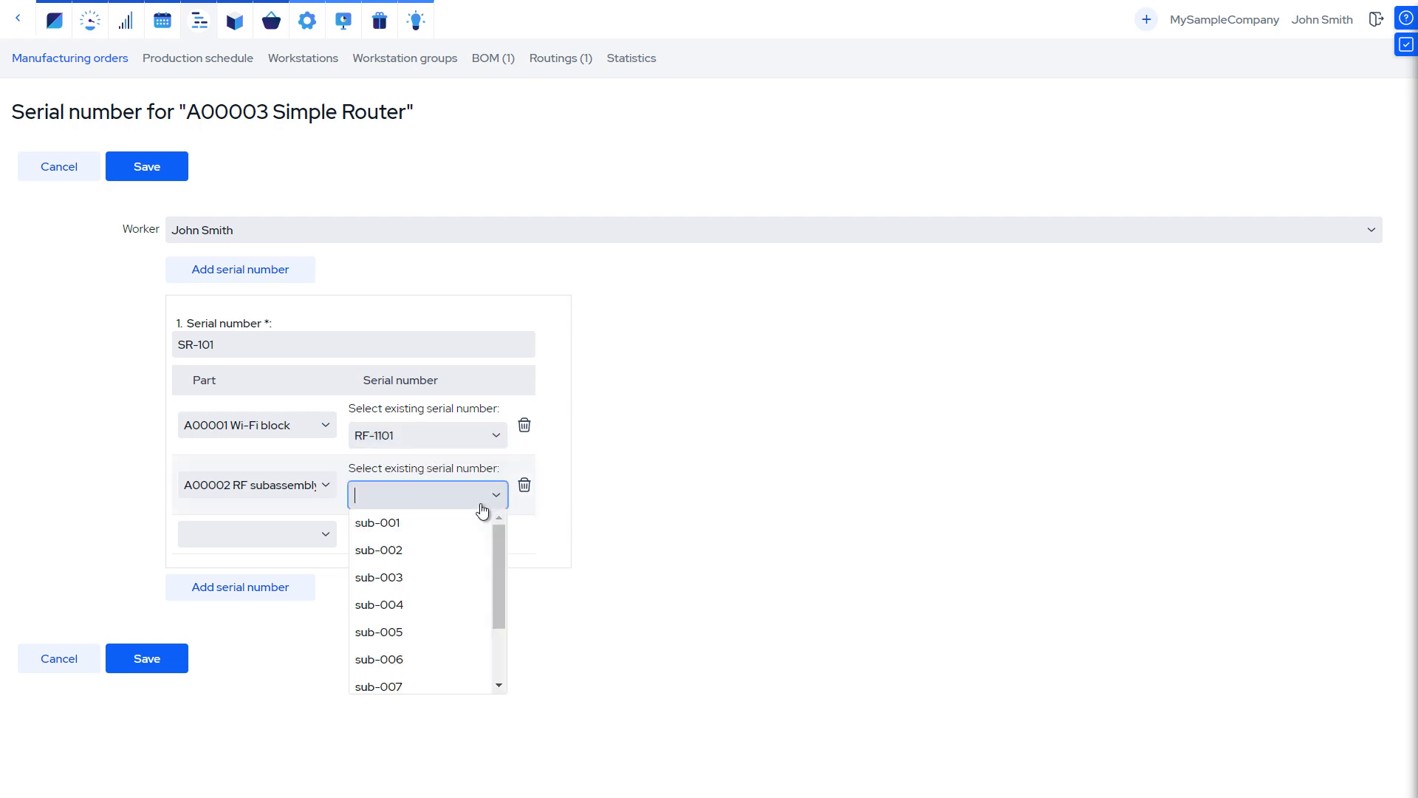
pyautogui.click(418, 521)
pyautogui.click(145, 658)
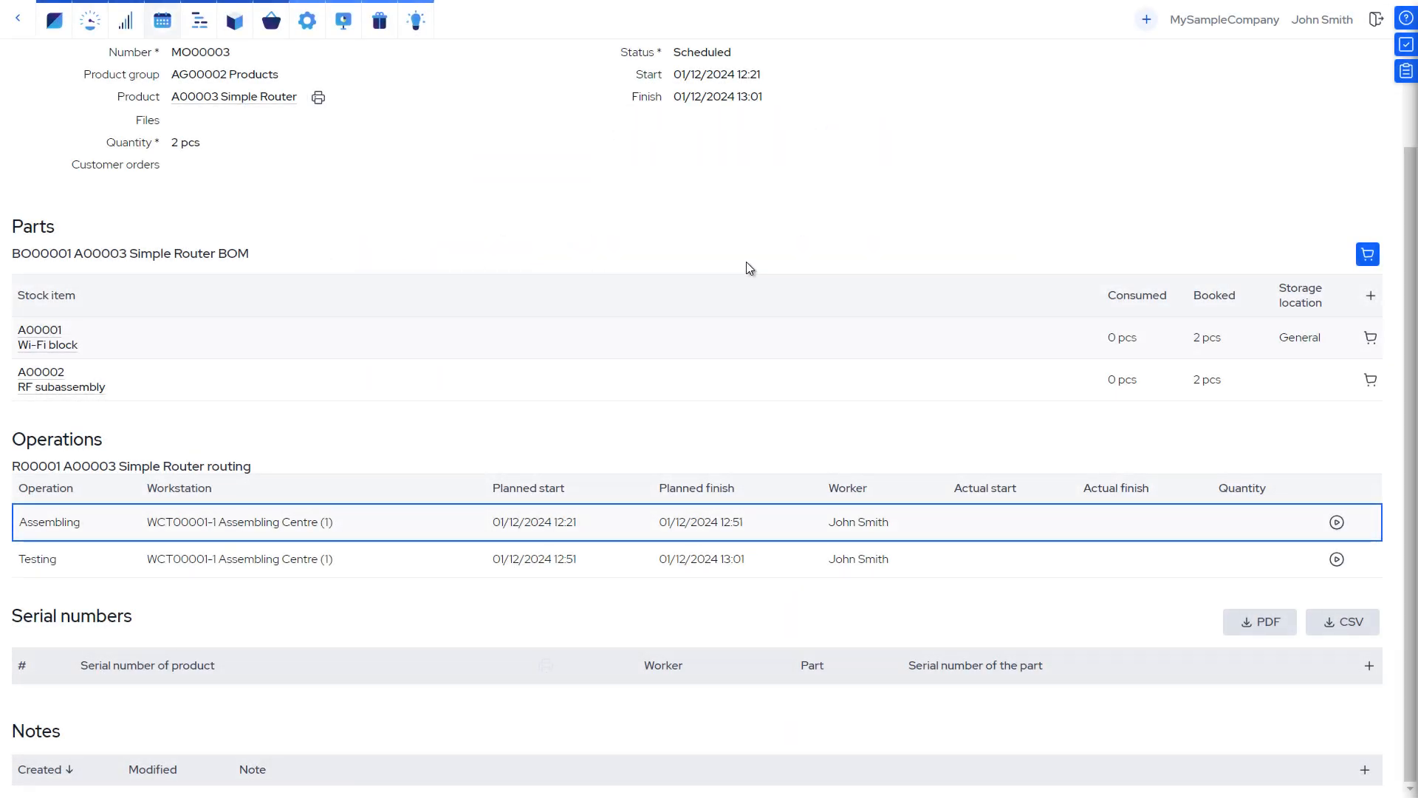
# Step: Open parts consumption for the 2-piece Simple Router order and select Wi-Fi block serial numbers RF-1101 and RF-1102
pyautogui.click(1368, 255)
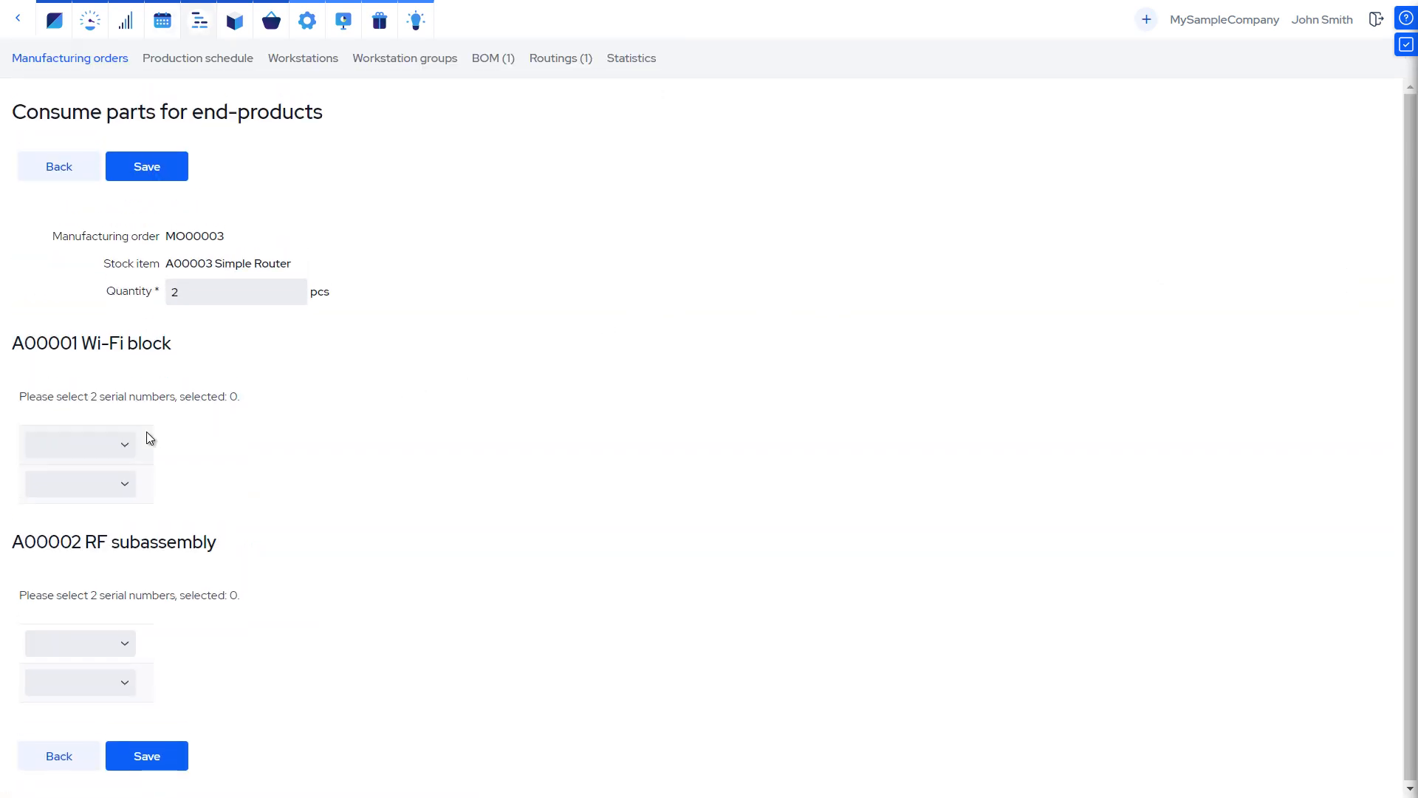
pyautogui.click(125, 445)
pyautogui.click(83, 475)
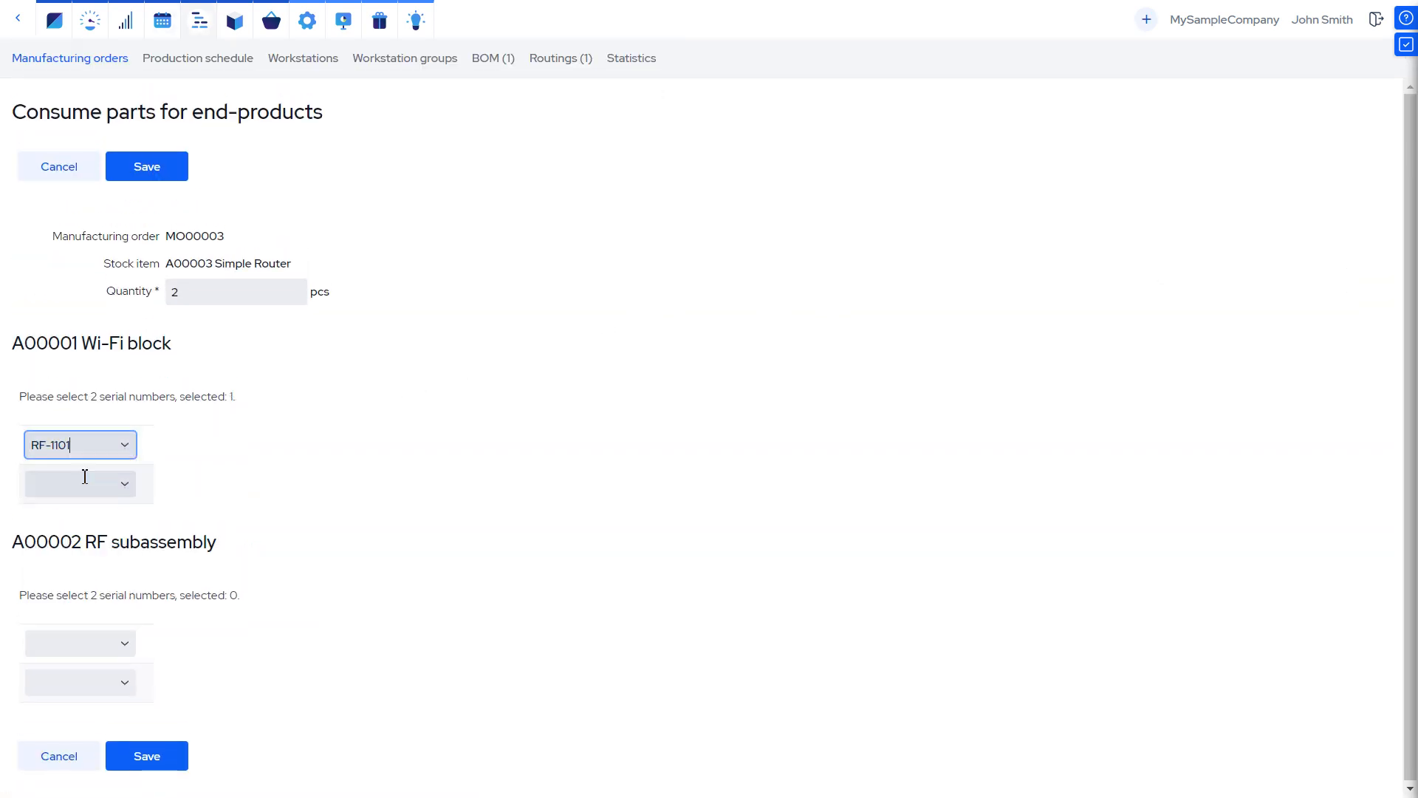
pyautogui.click(125, 486)
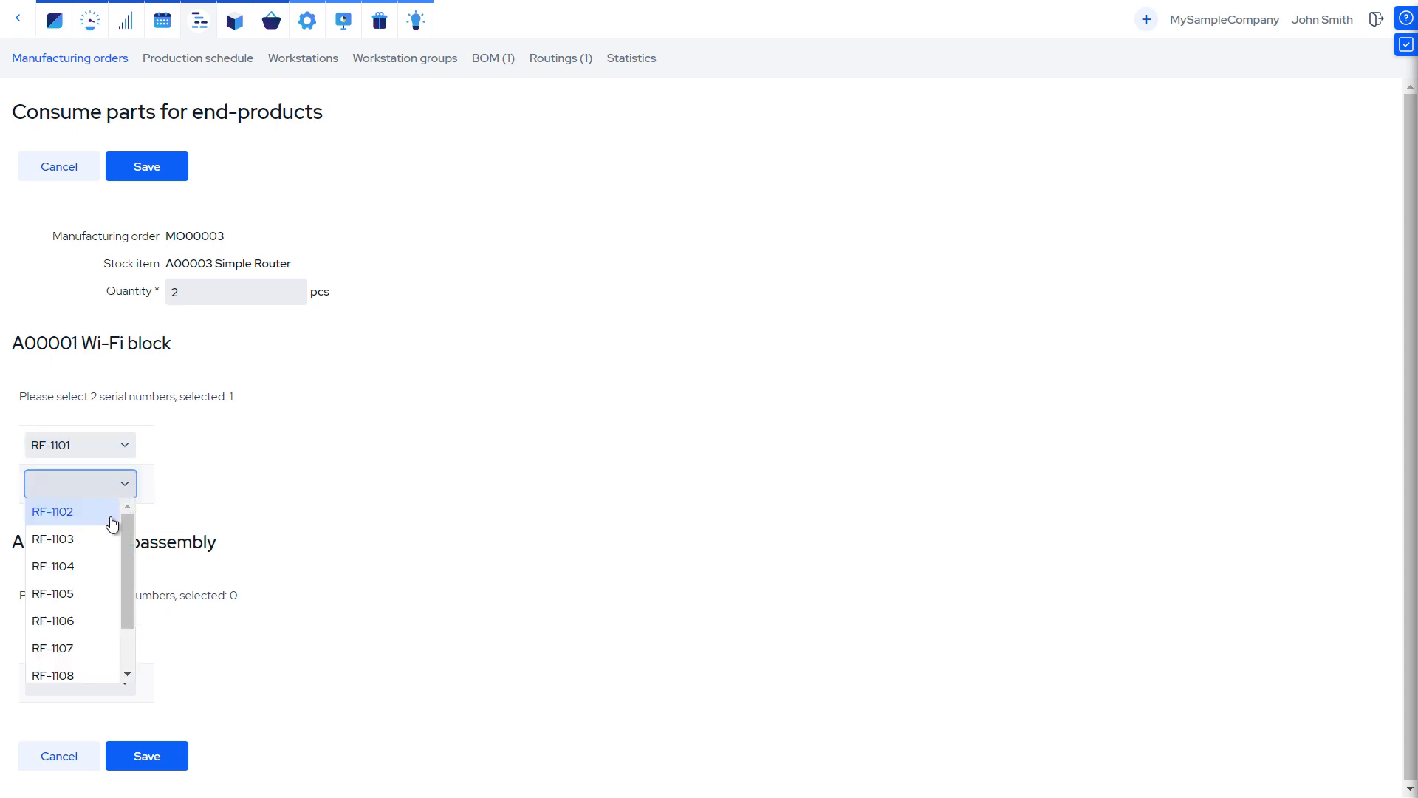
pyautogui.click(111, 511)
# Step: Select RF subassembly serial numbers sub-001 and sub-002 for consumption and save the consumed parts
pyautogui.click(126, 644)
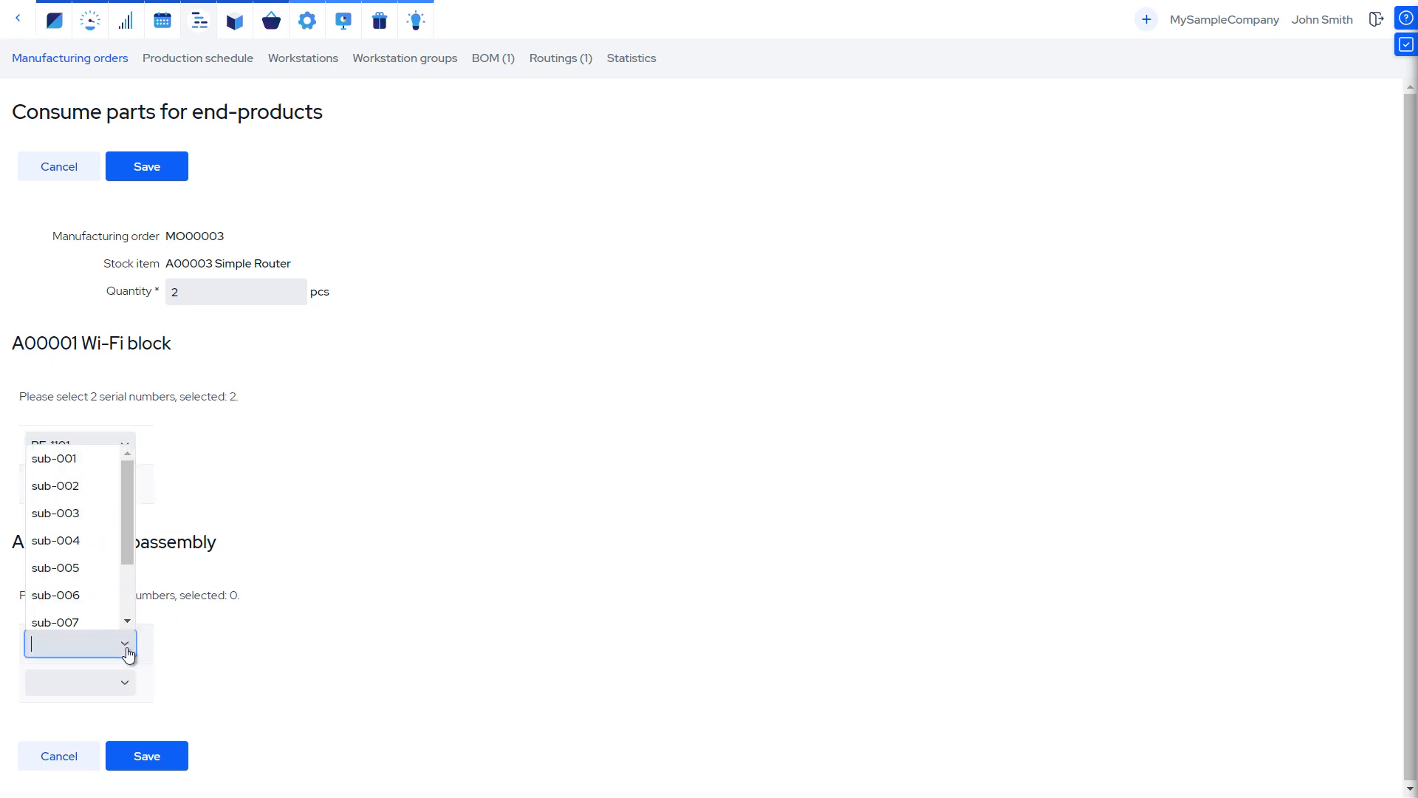
pyautogui.click(68, 460)
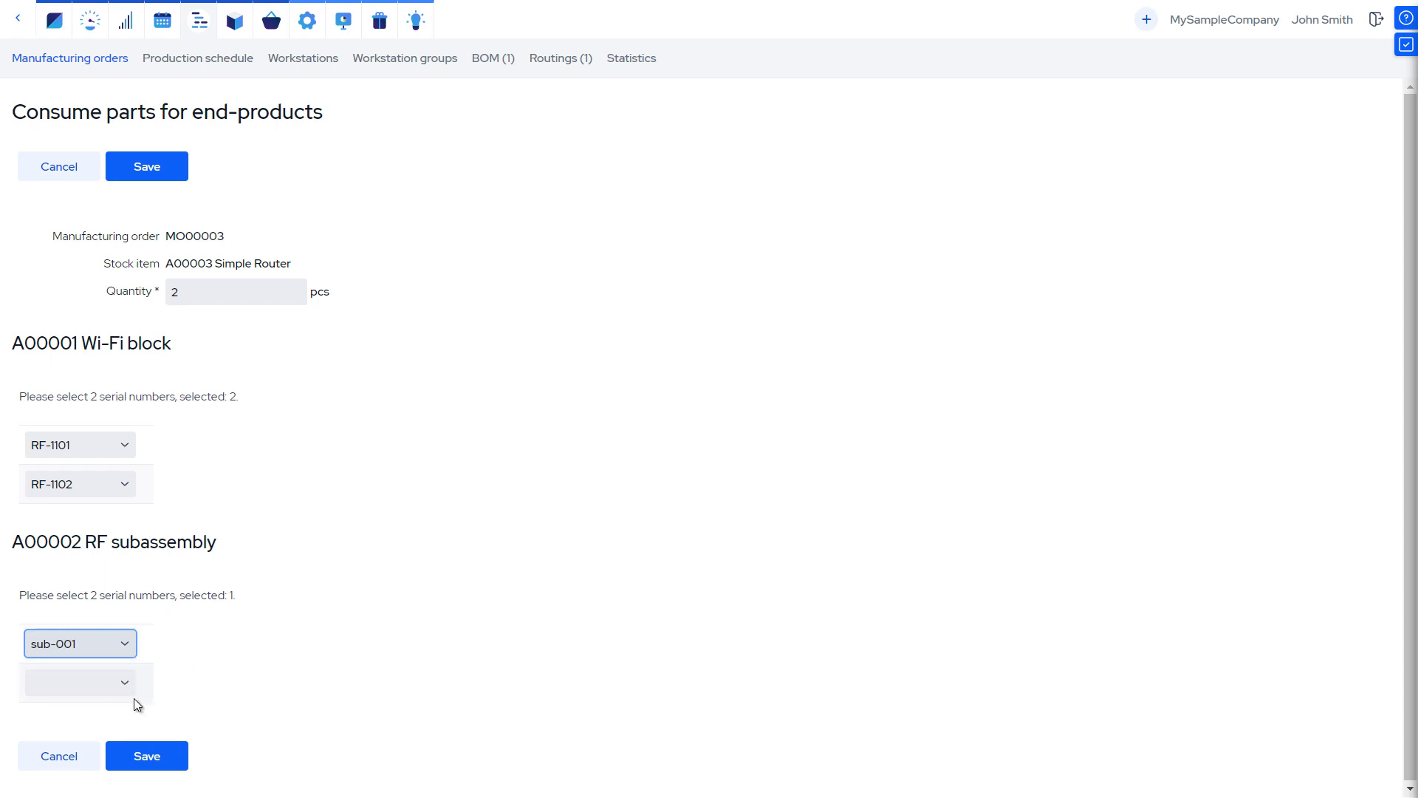
pyautogui.click(125, 684)
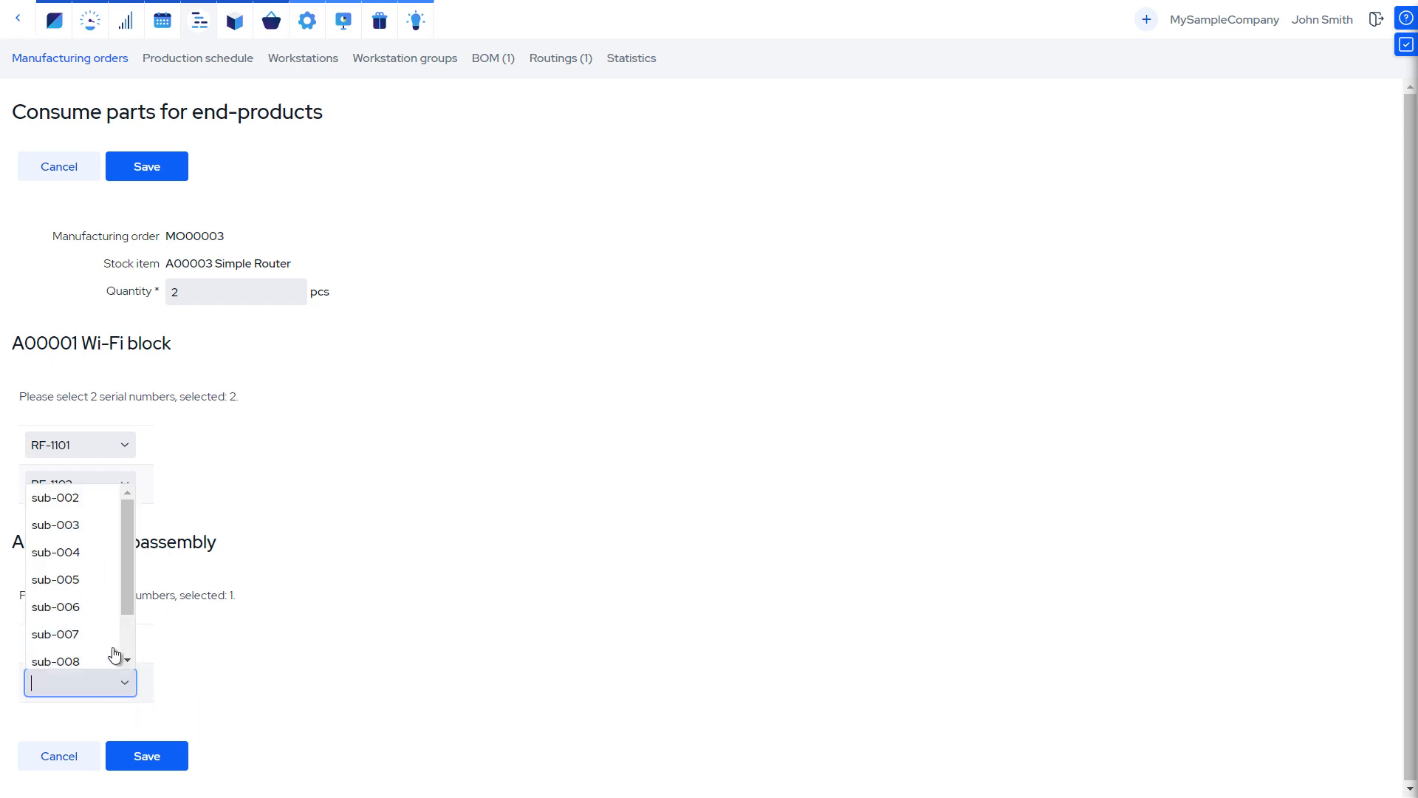
pyautogui.click(74, 501)
pyautogui.click(145, 752)
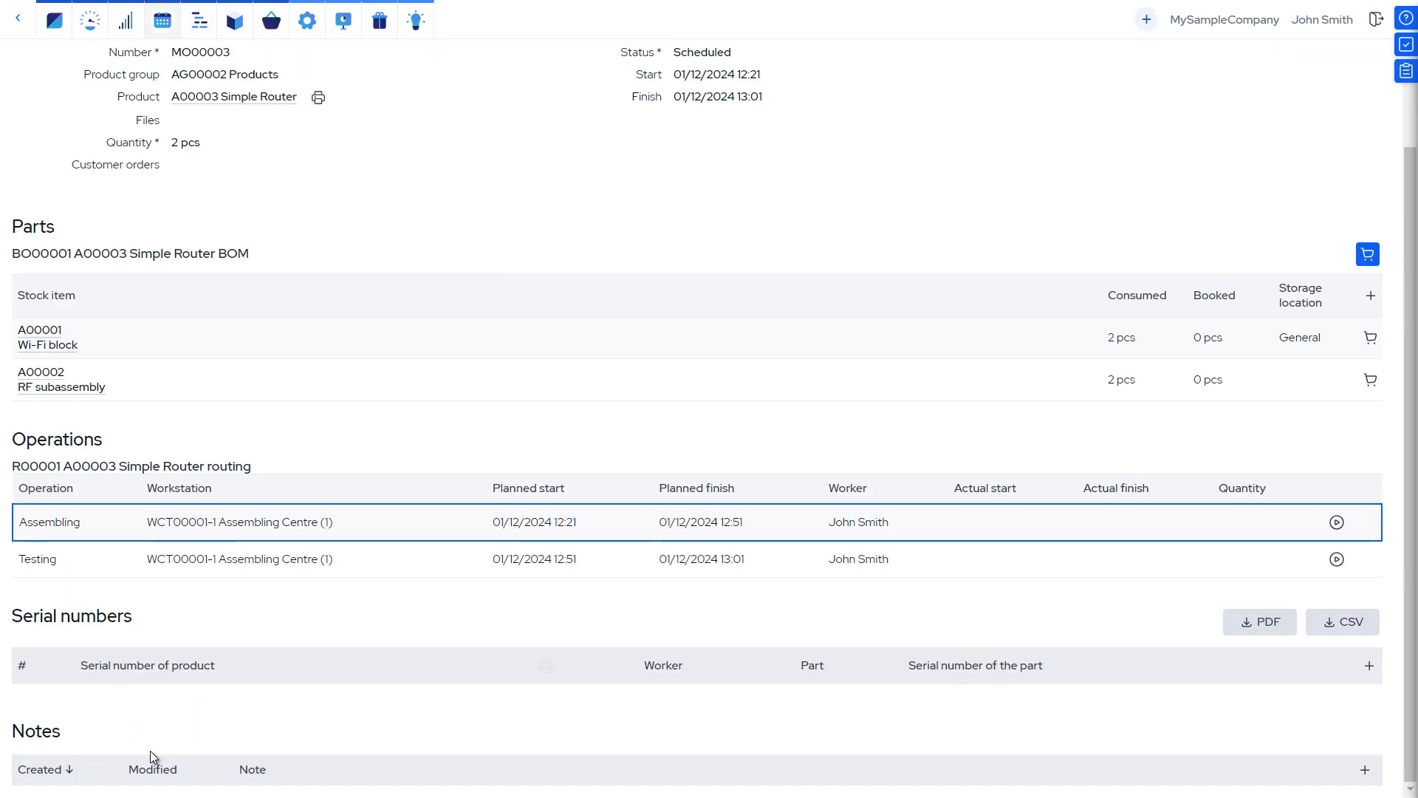
# Step: Add product serial number SR-101 to the 2-piece Simple Router order, linked to Wi-Fi block RF-1101 and RF subassembly sub-001, and save it
pyautogui.click(1368, 665)
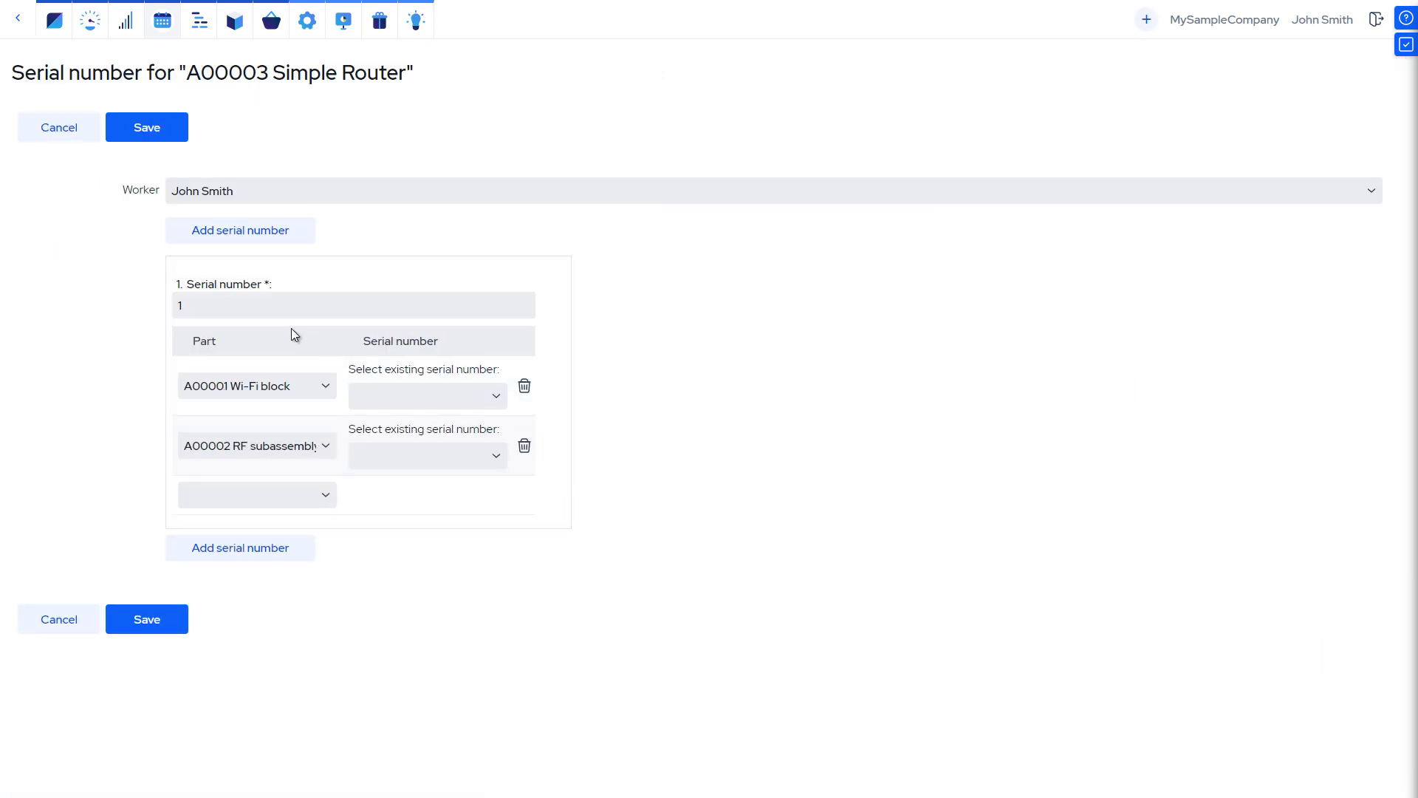
pyautogui.moveTo(201, 304); pyautogui.dragTo(164, 299)
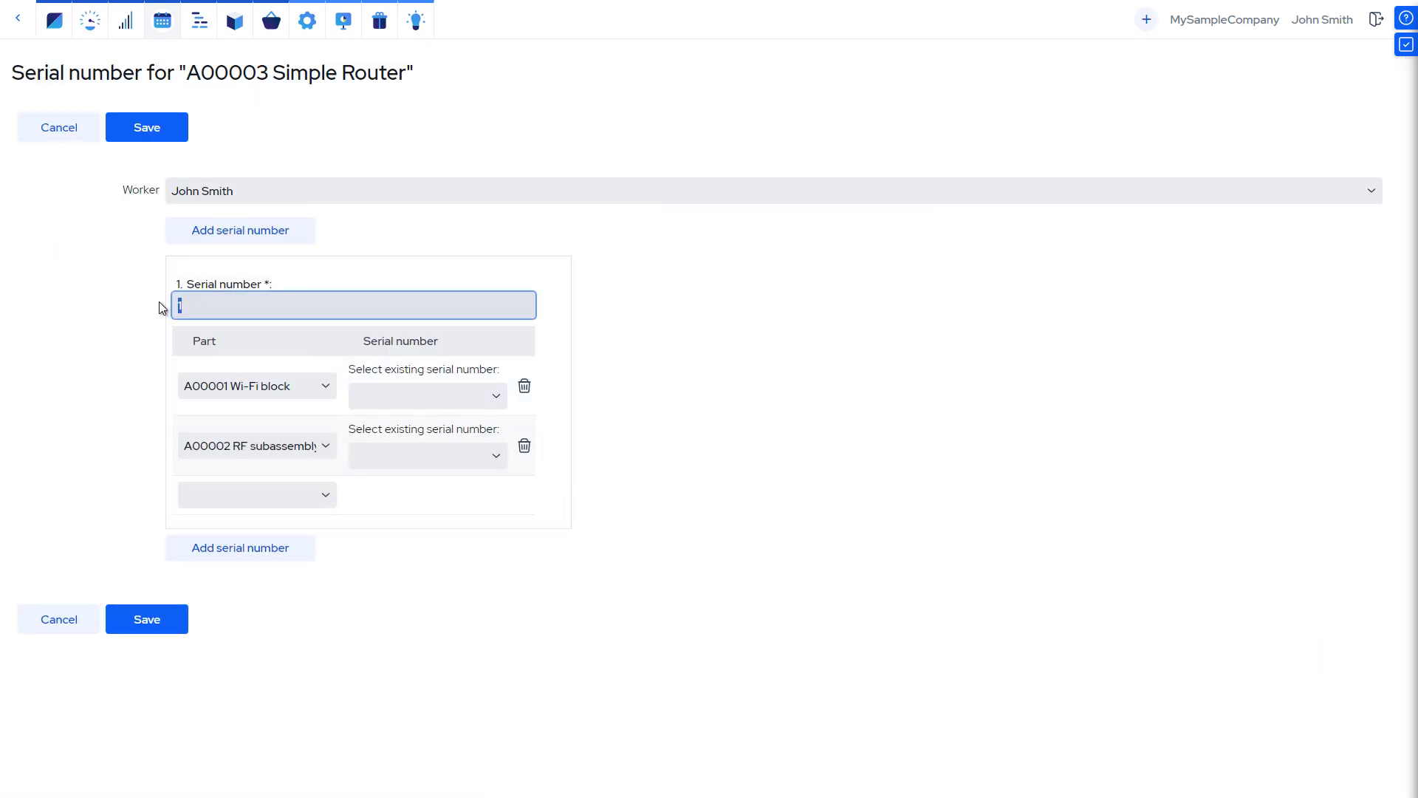
pyautogui.write('SR-101')
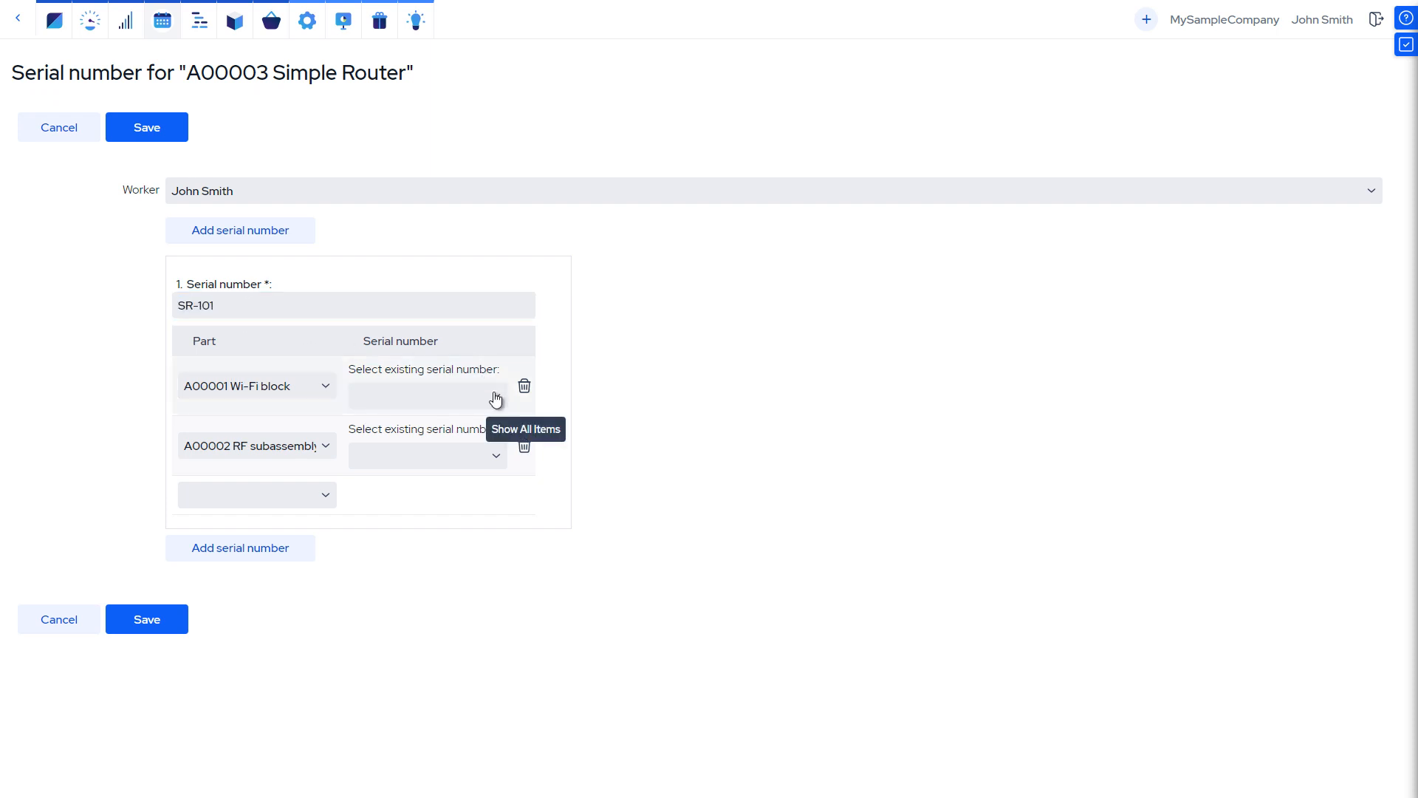
pyautogui.click(491, 398)
pyautogui.click(470, 425)
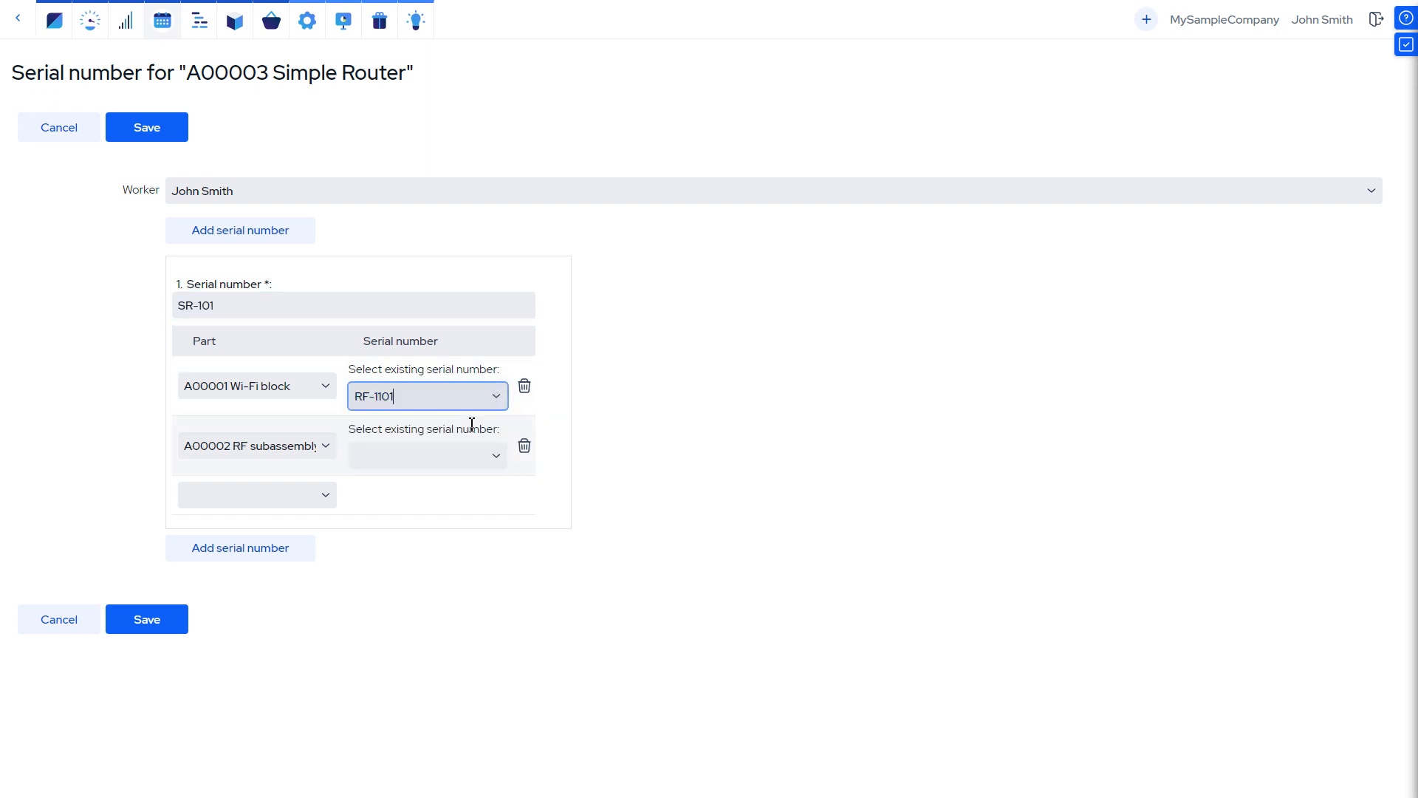
pyautogui.click(493, 460)
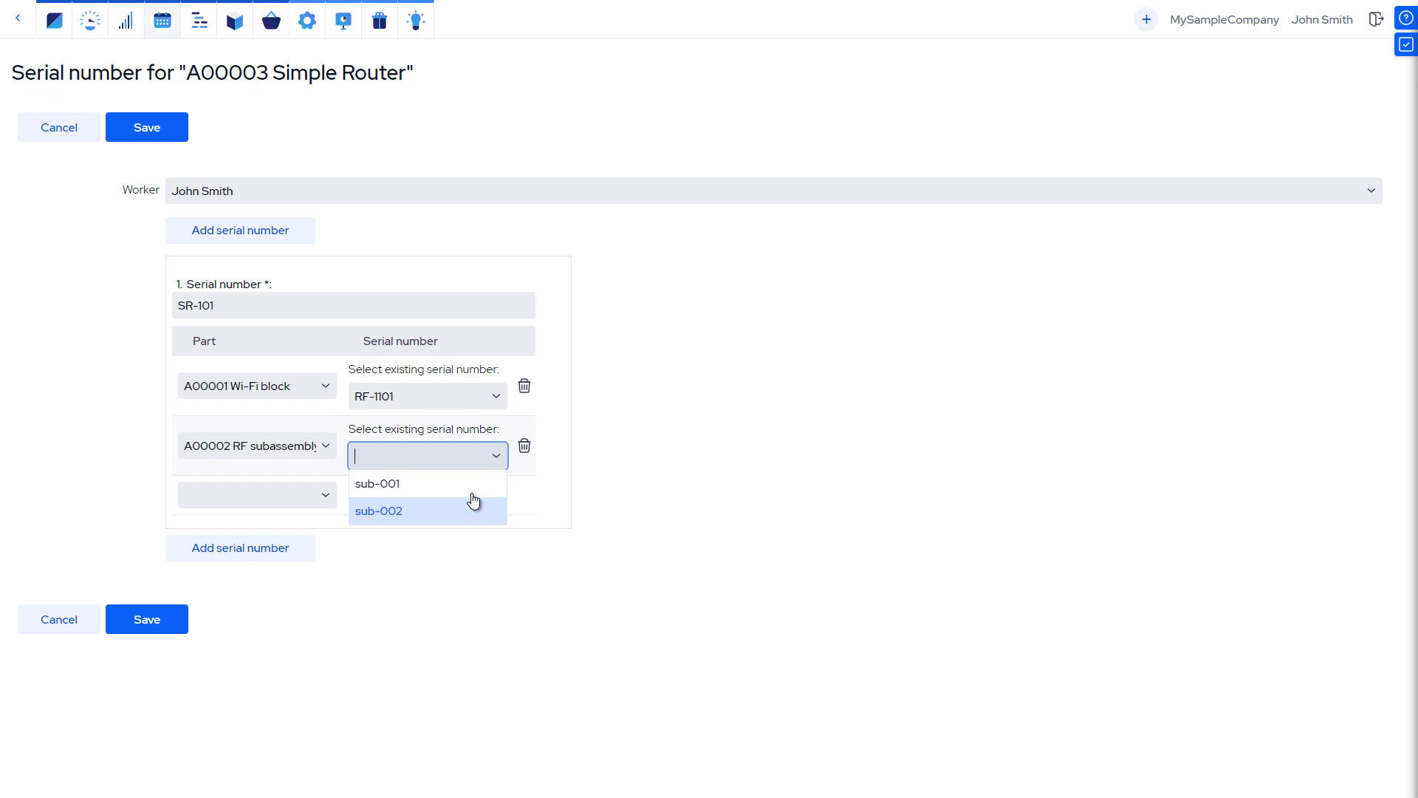
pyautogui.click(471, 486)
pyautogui.click(150, 618)
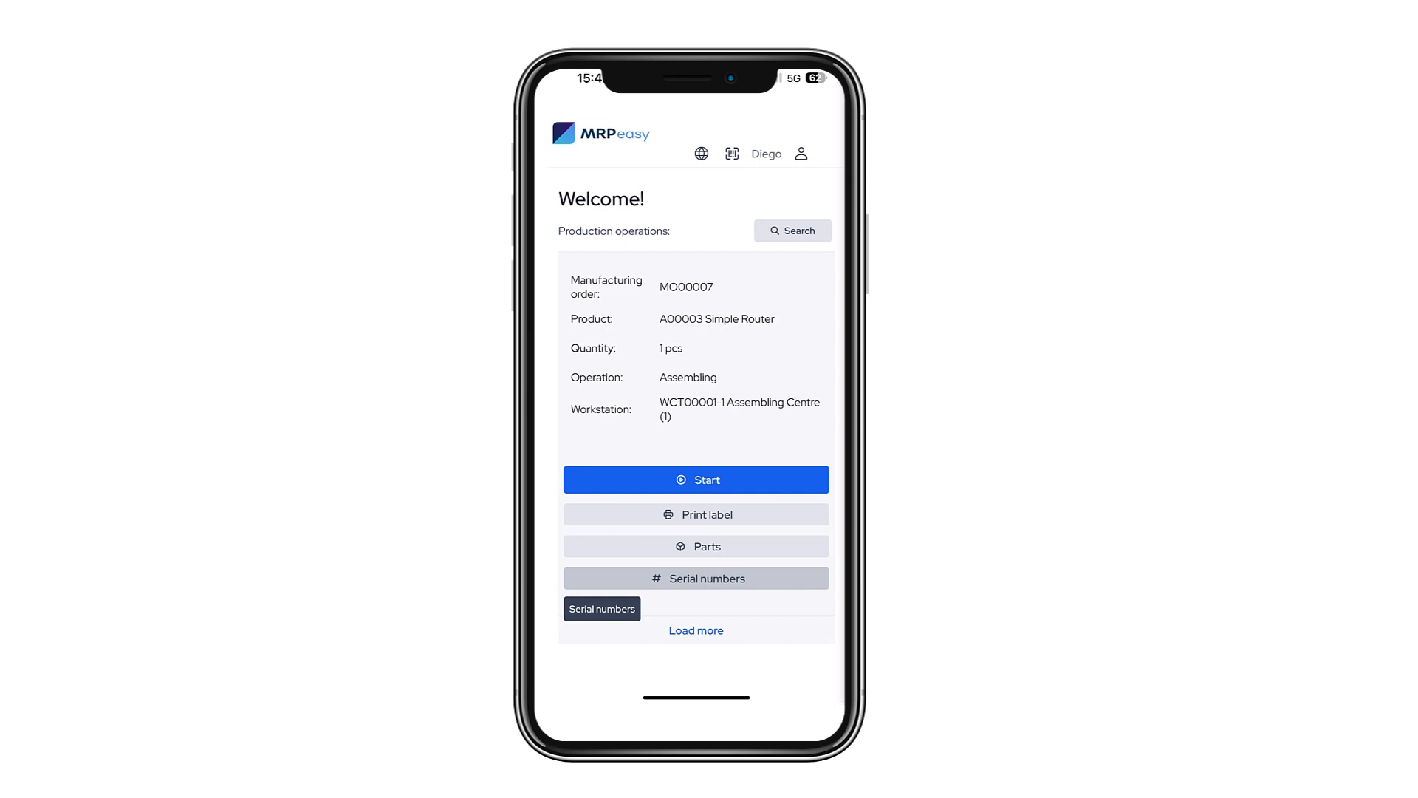
# Step: In the MRPeasy mobile view, link Wi-Fi block RF-1101 and RF subassembly sub-001 to Simple Router serial number 1 and save
pyautogui.click(727, 584)
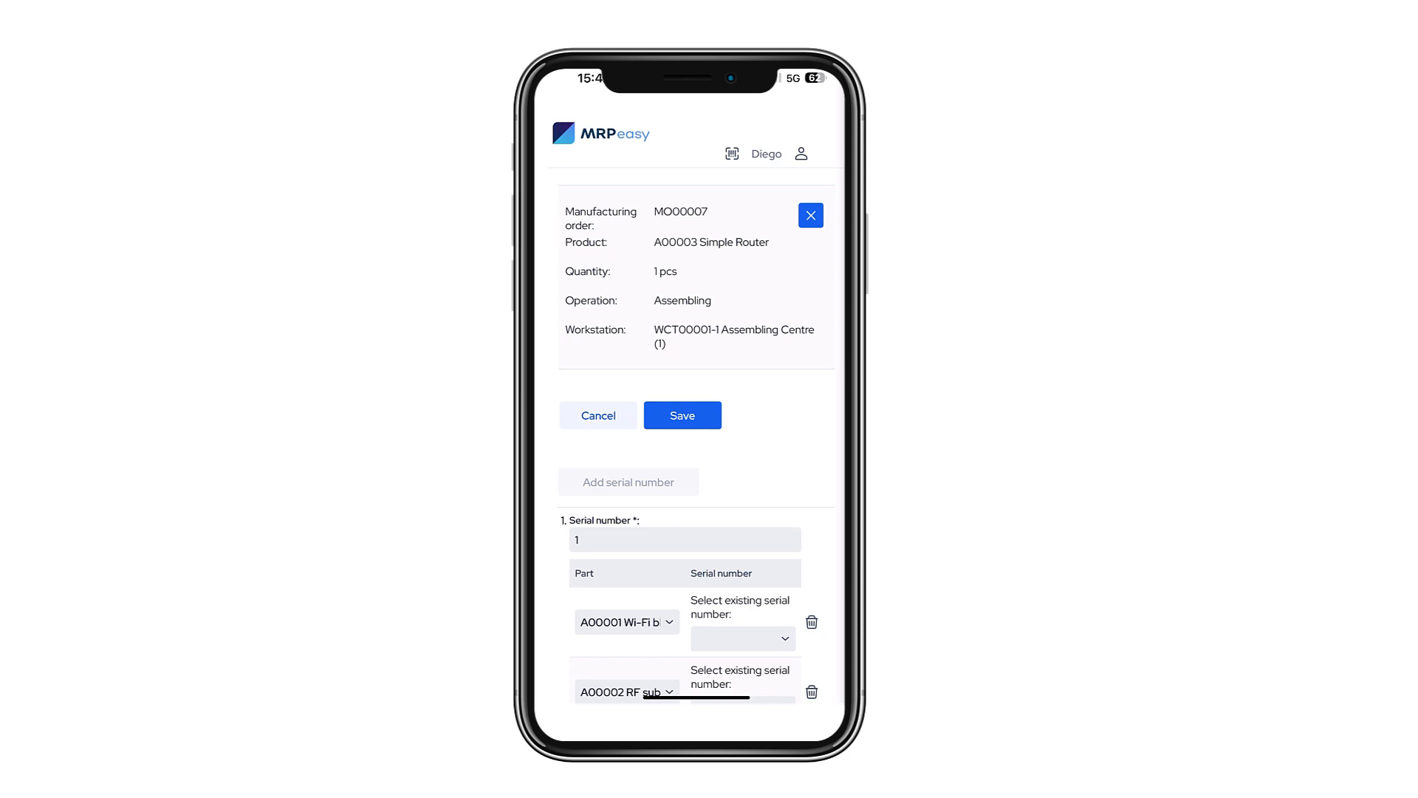
pyautogui.click(743, 638)
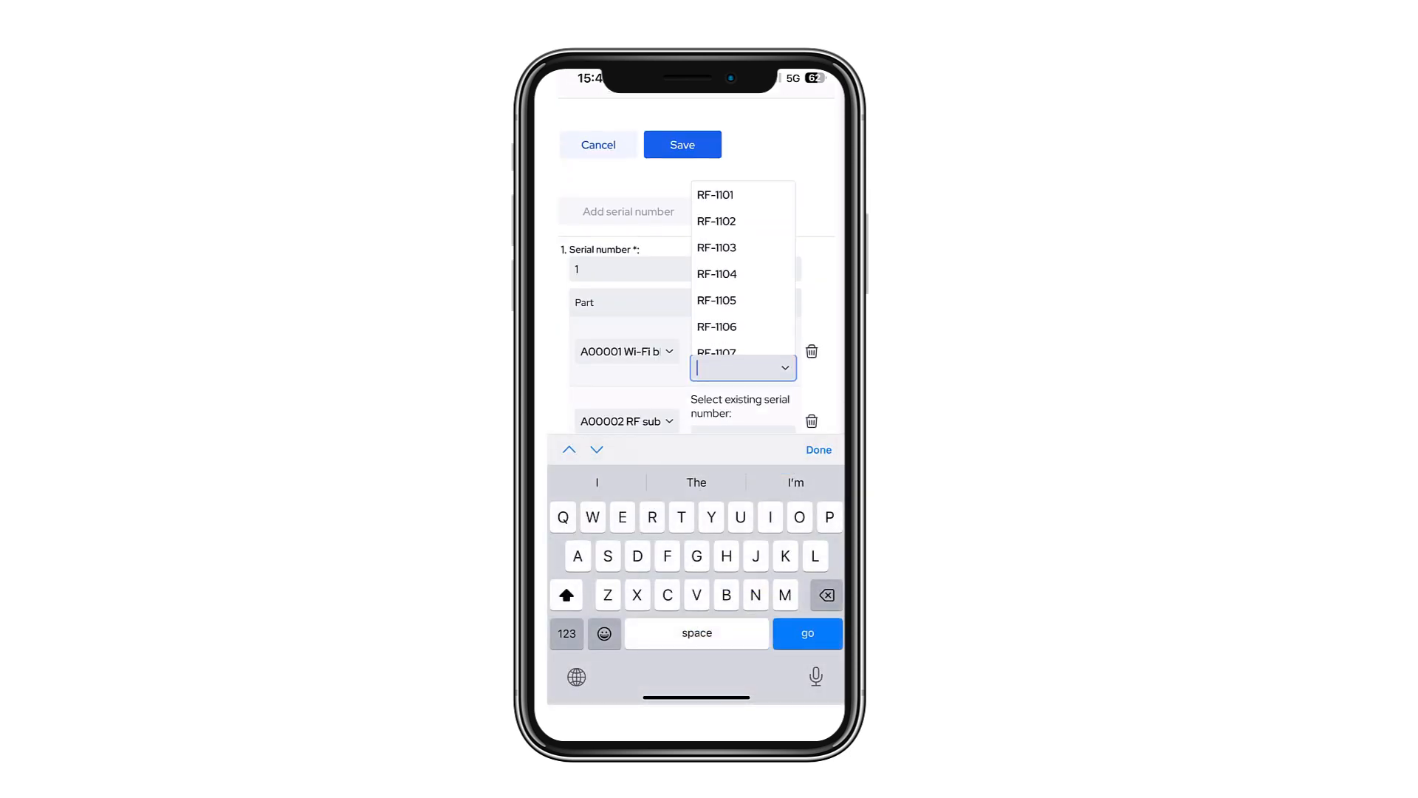
pyautogui.click(715, 194)
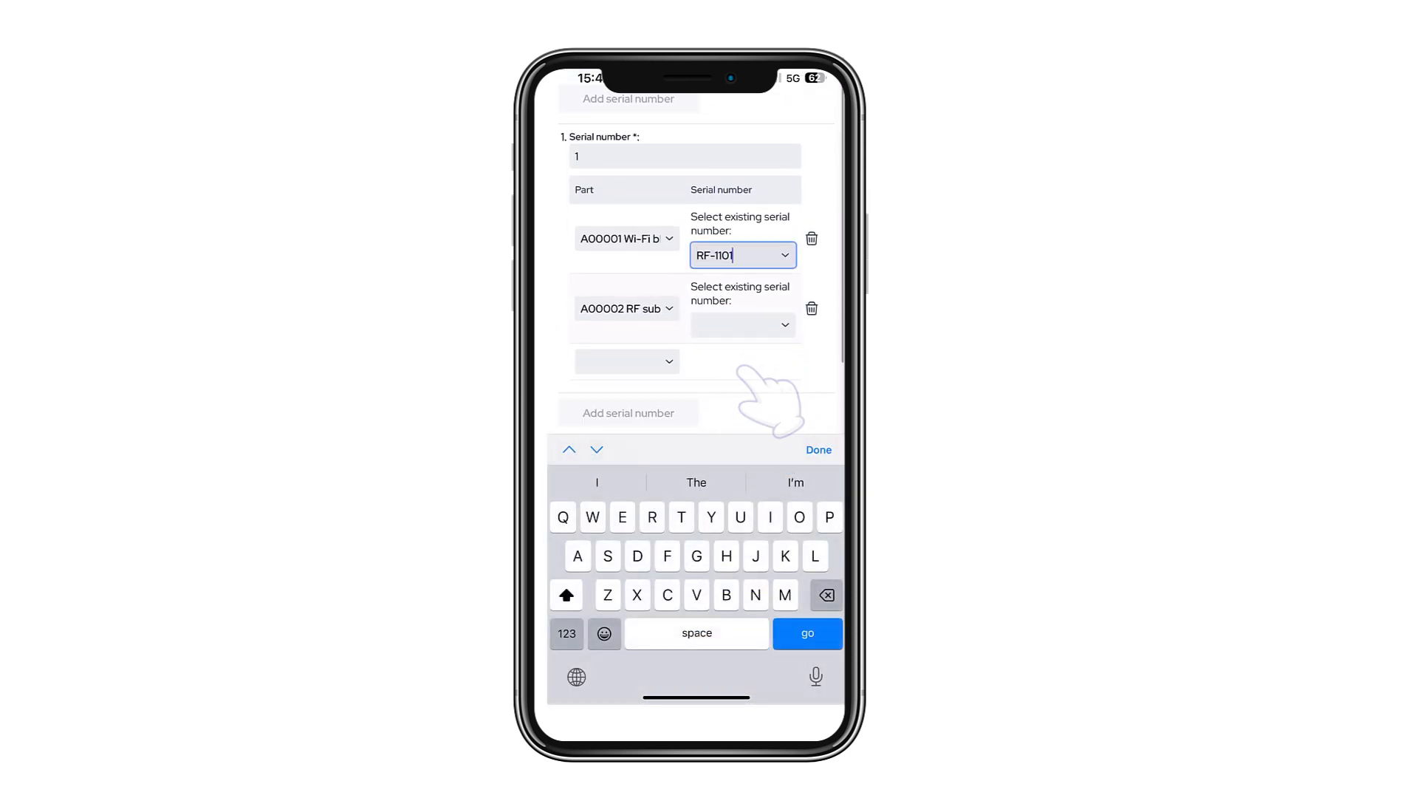
pyautogui.click(743, 325)
pyautogui.click(741, 351)
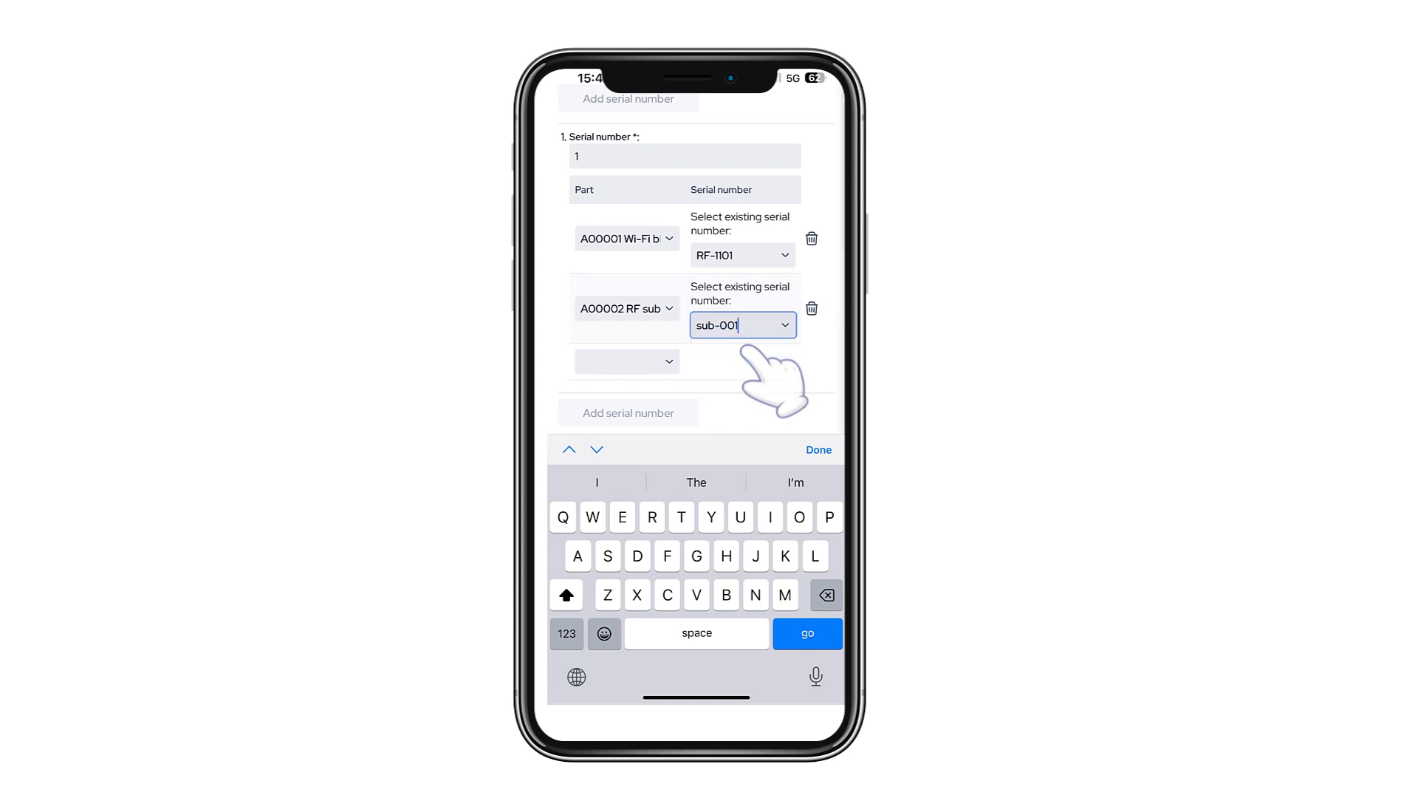
pyautogui.click(818, 449)
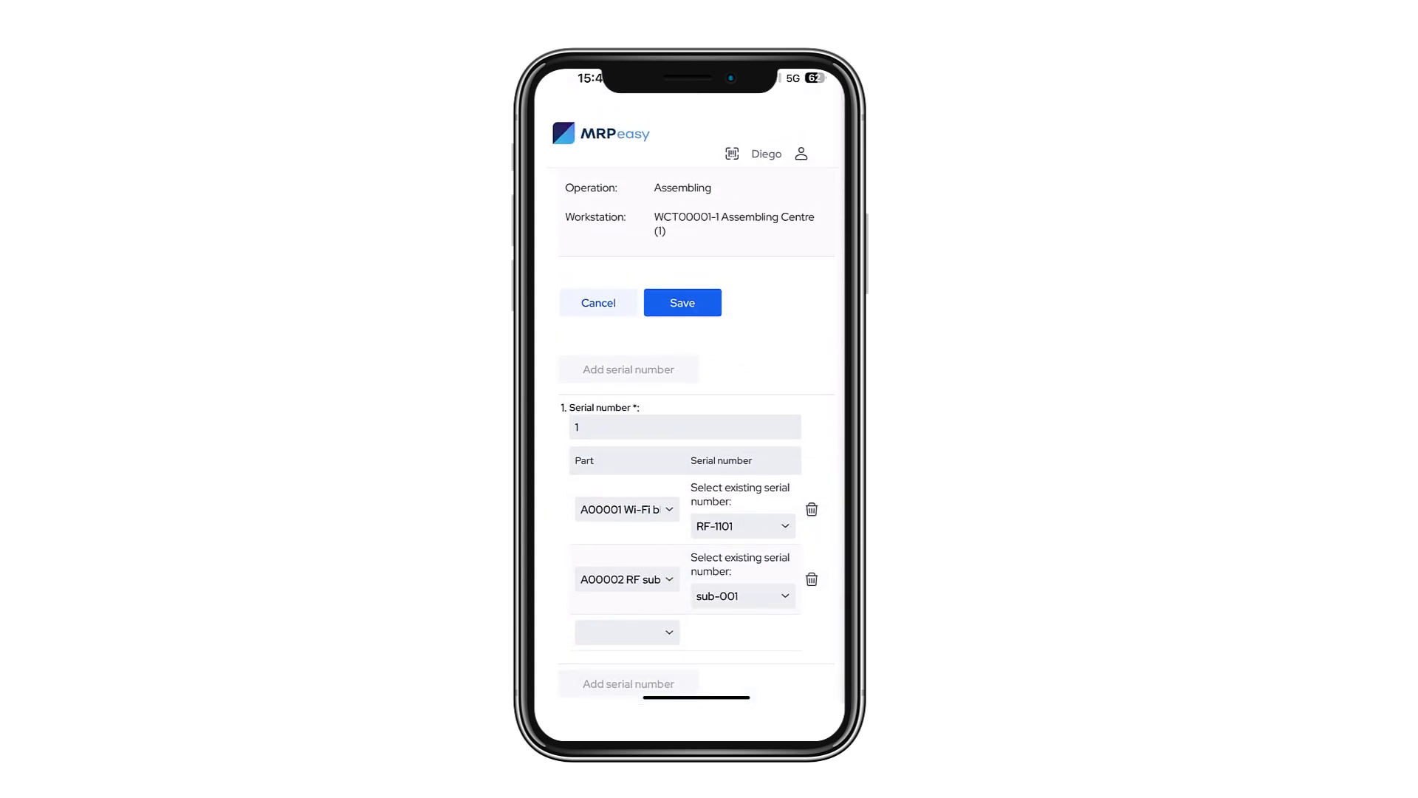
pyautogui.click(694, 303)
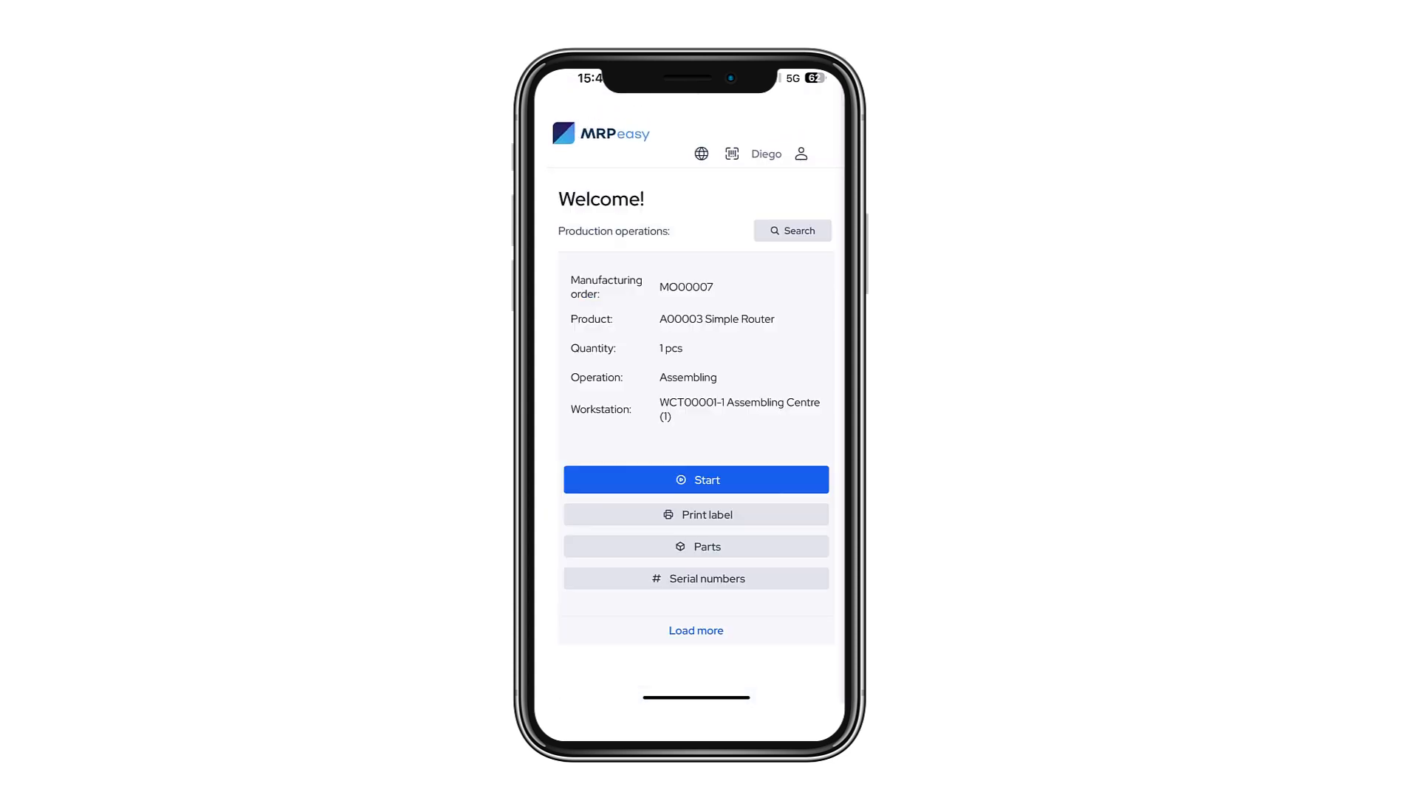
# Step: Start and finish the order's Assembling operation, reporting 1 piece of A00003 Simple Router made
pyautogui.click(696, 480)
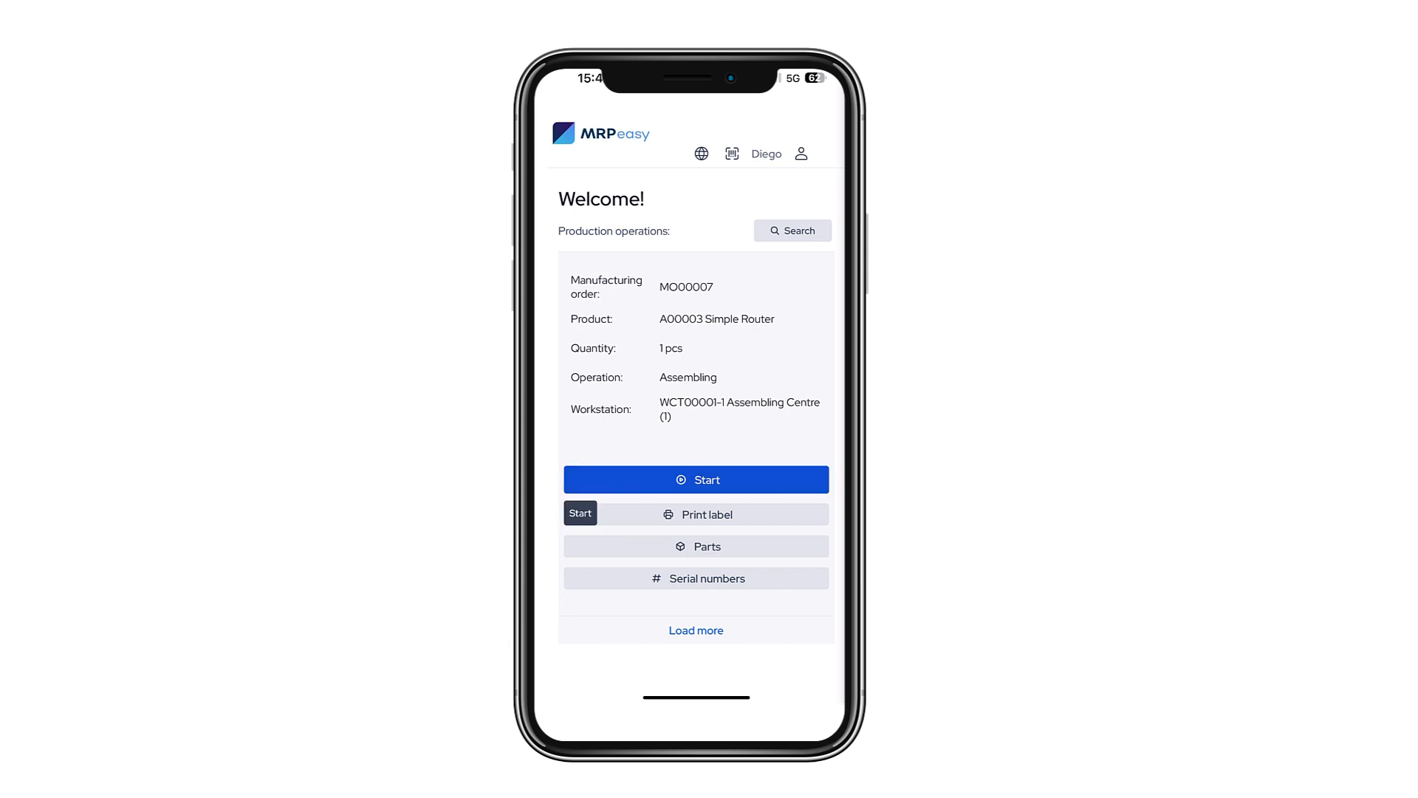
pyautogui.click(745, 514)
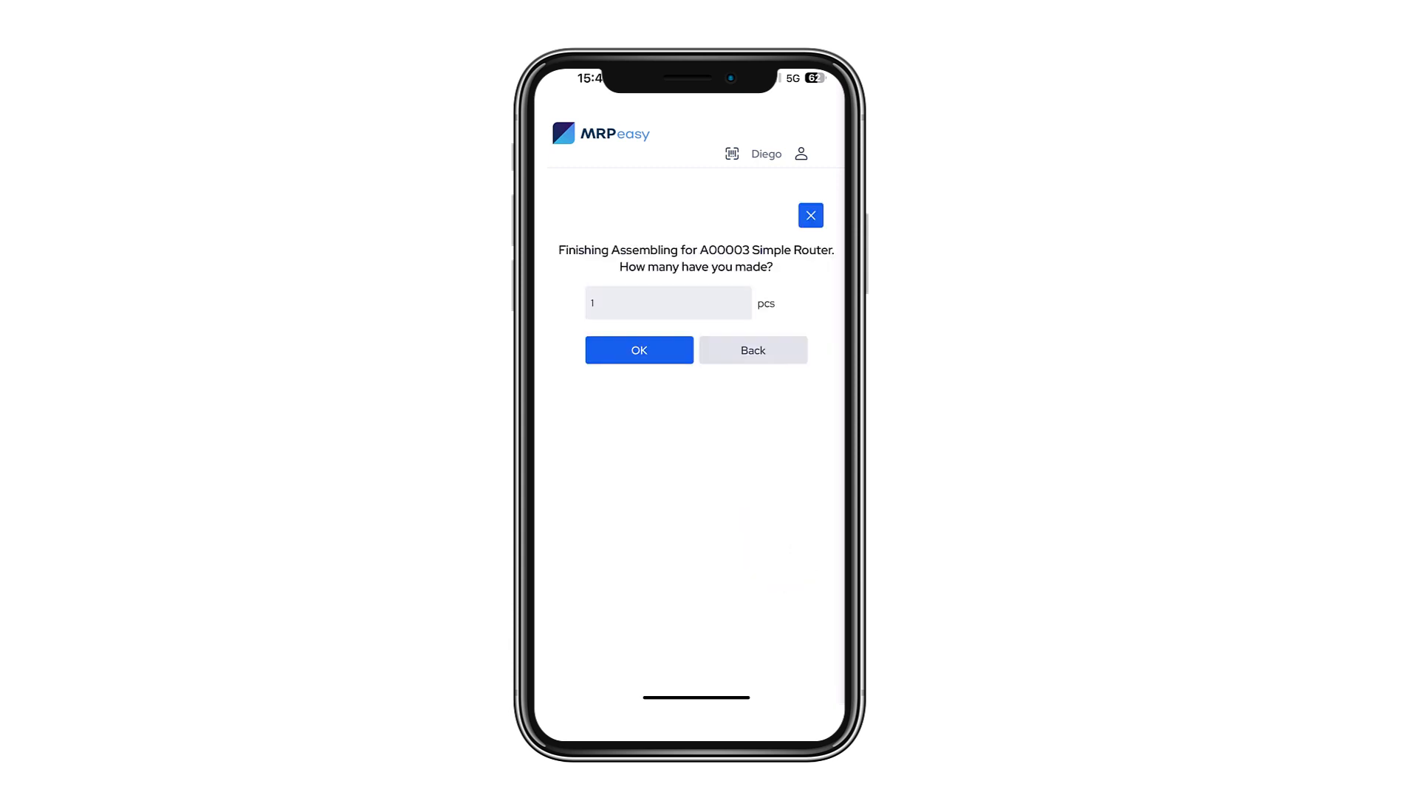
pyautogui.click(664, 350)
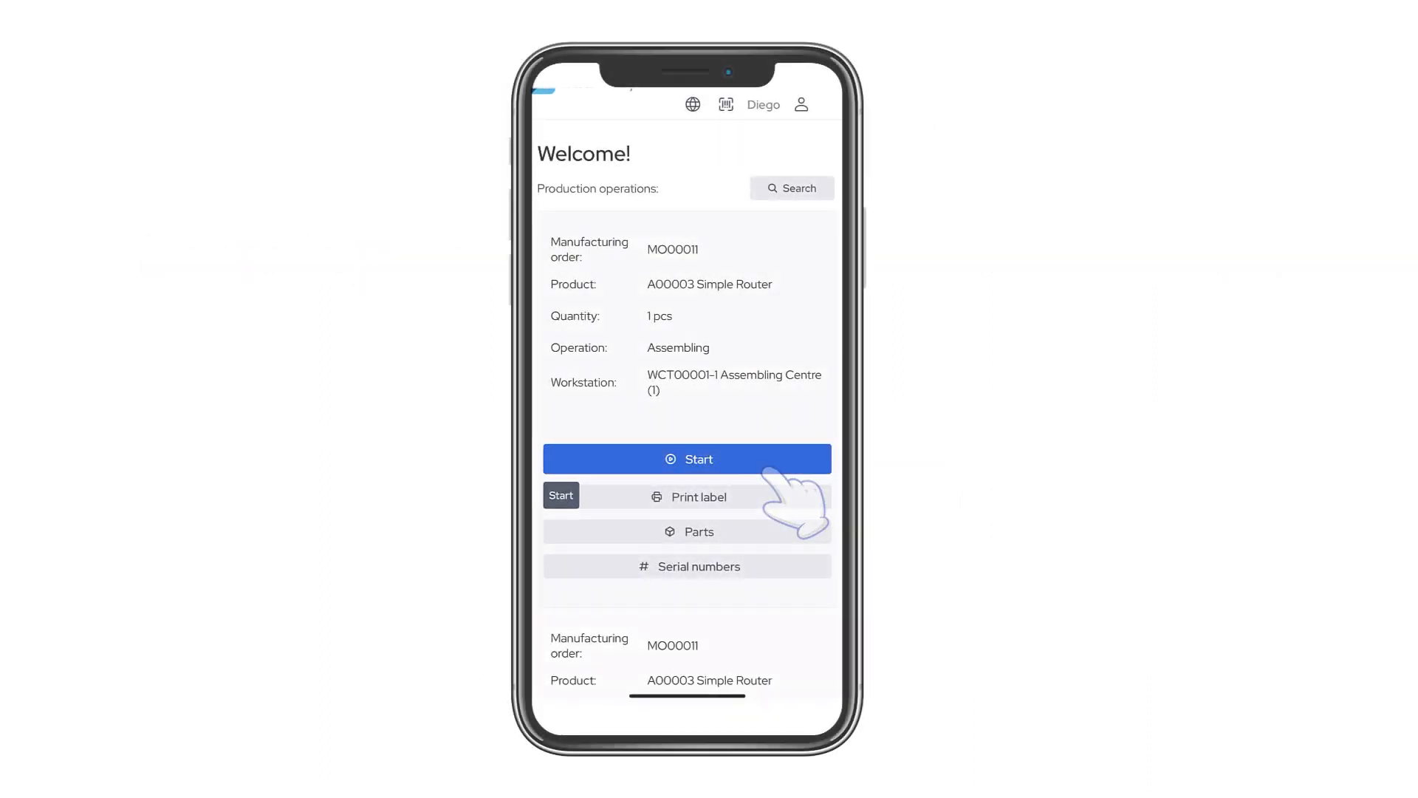
# Step: Start the Assembling operation of the next 1-piece Simple Router order and confirm it as finished
pyautogui.click(788, 454)
pyautogui.click(748, 500)
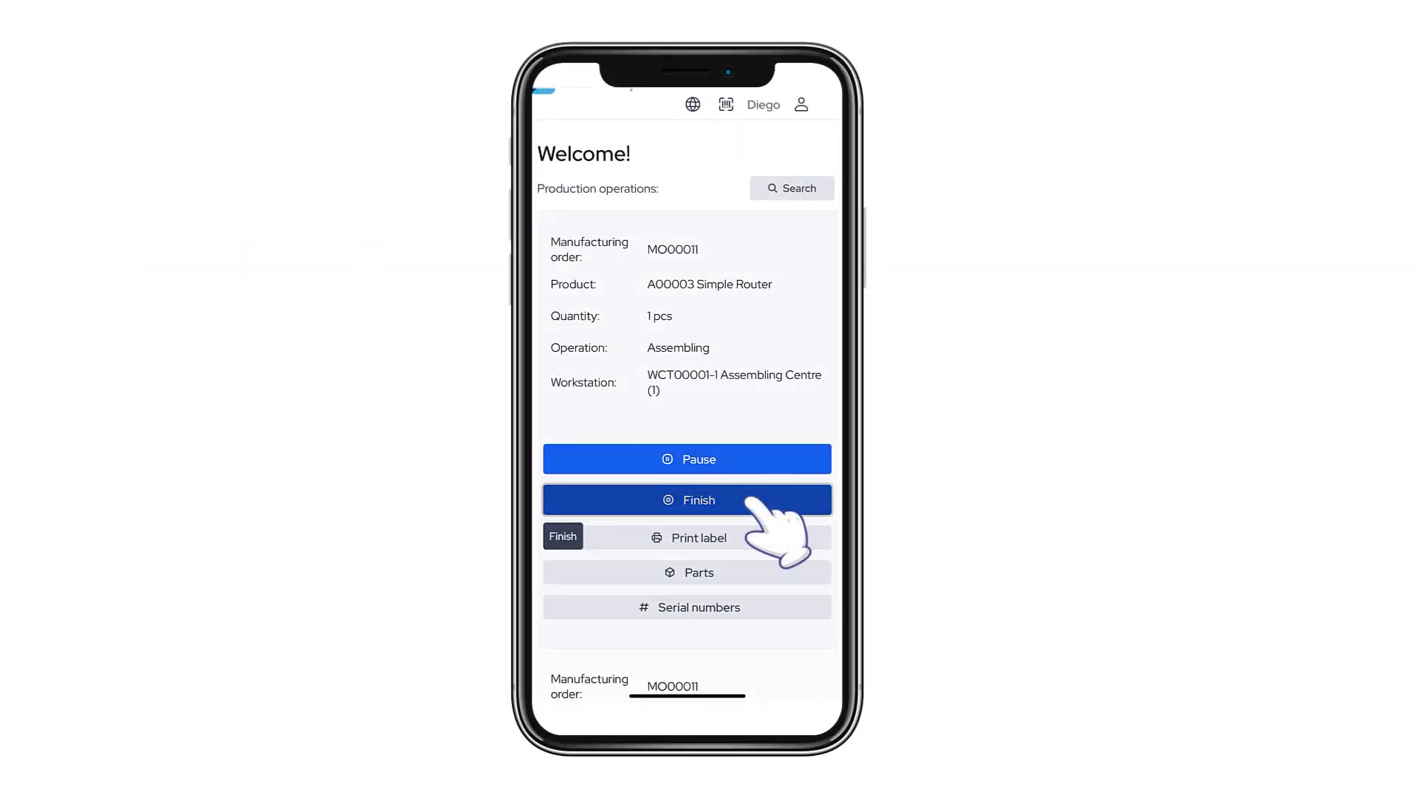
pyautogui.click(654, 322)
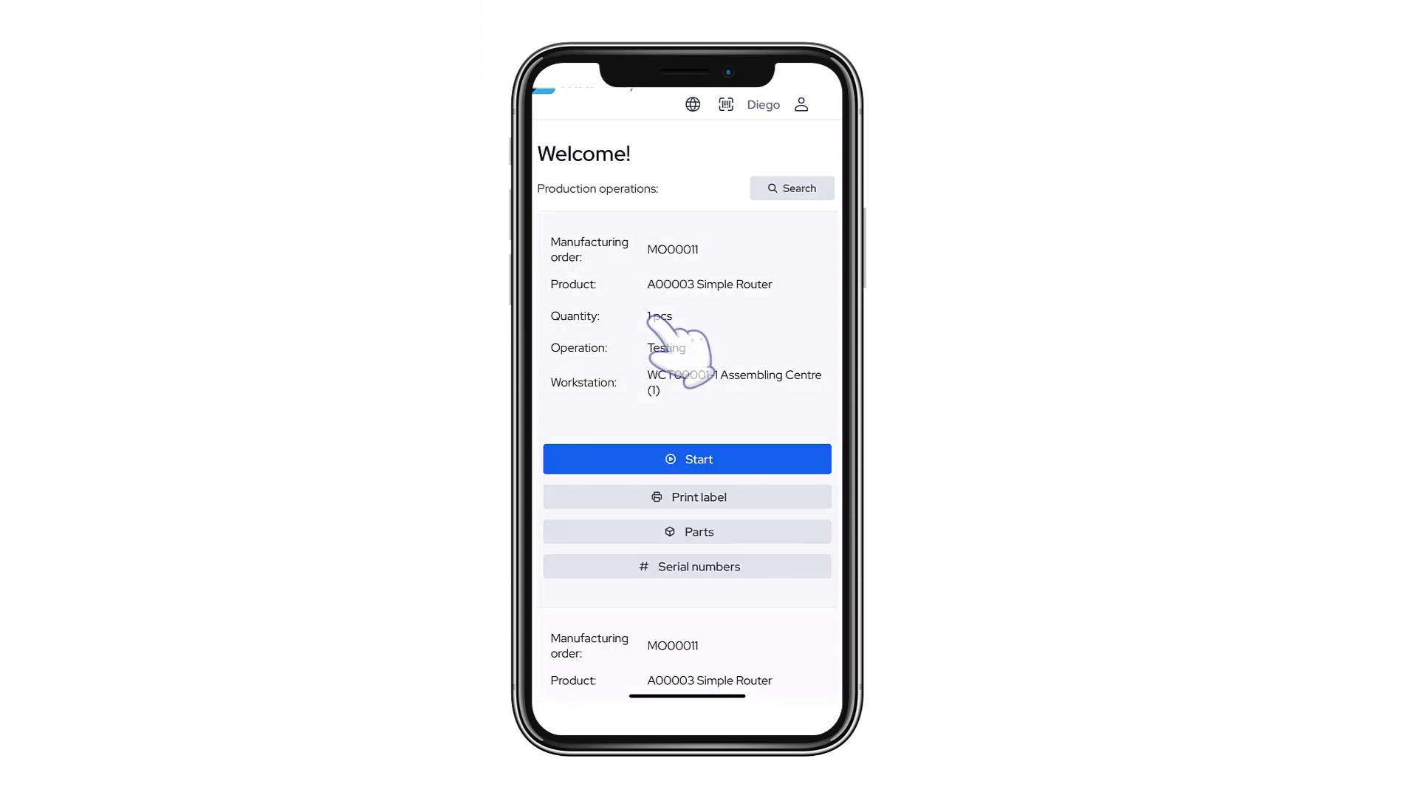
# Step: Link Wi-Fi block RF-1102 and RF subassembly sub-002 to Simple Router serial number 2 from the Testing operation and save
pyautogui.click(787, 567)
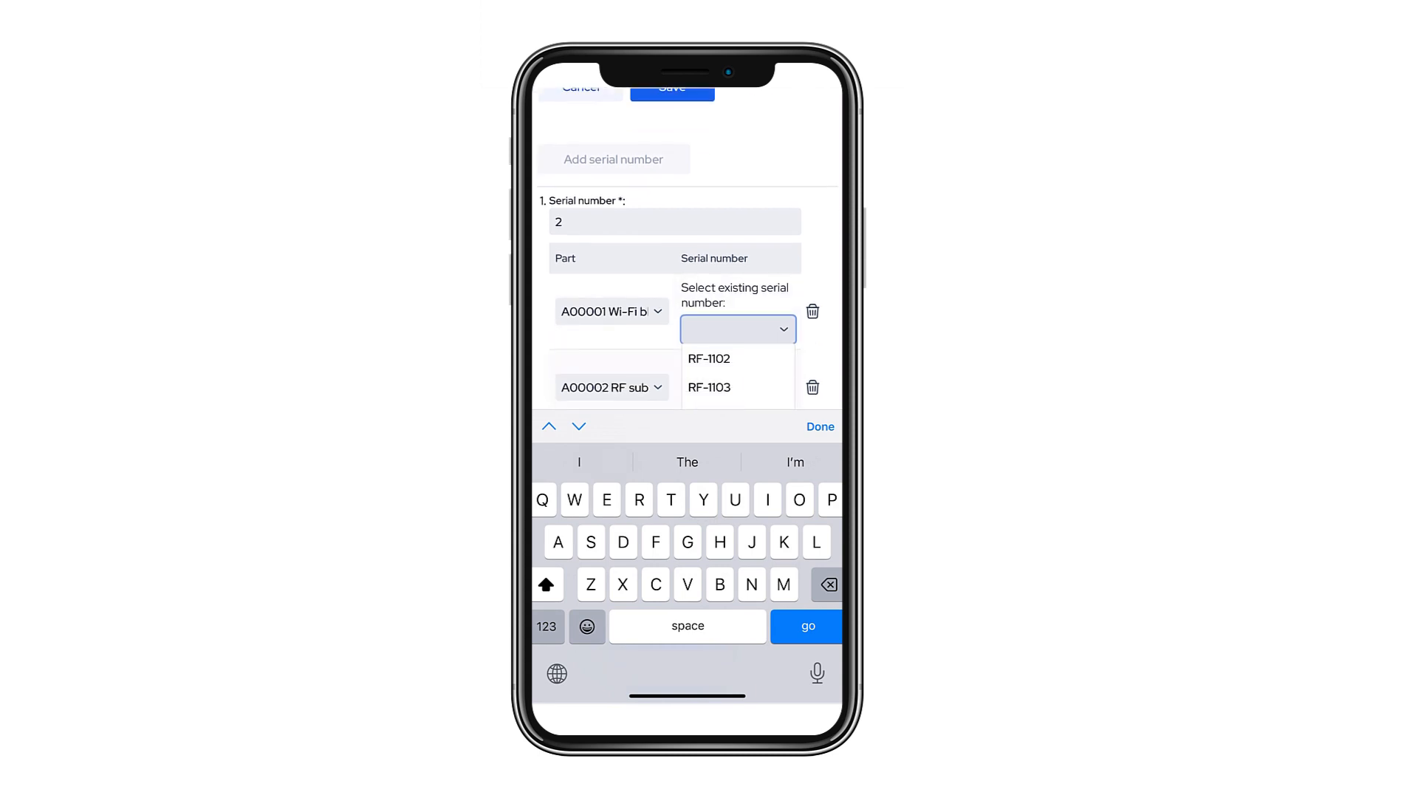
pyautogui.click(737, 317)
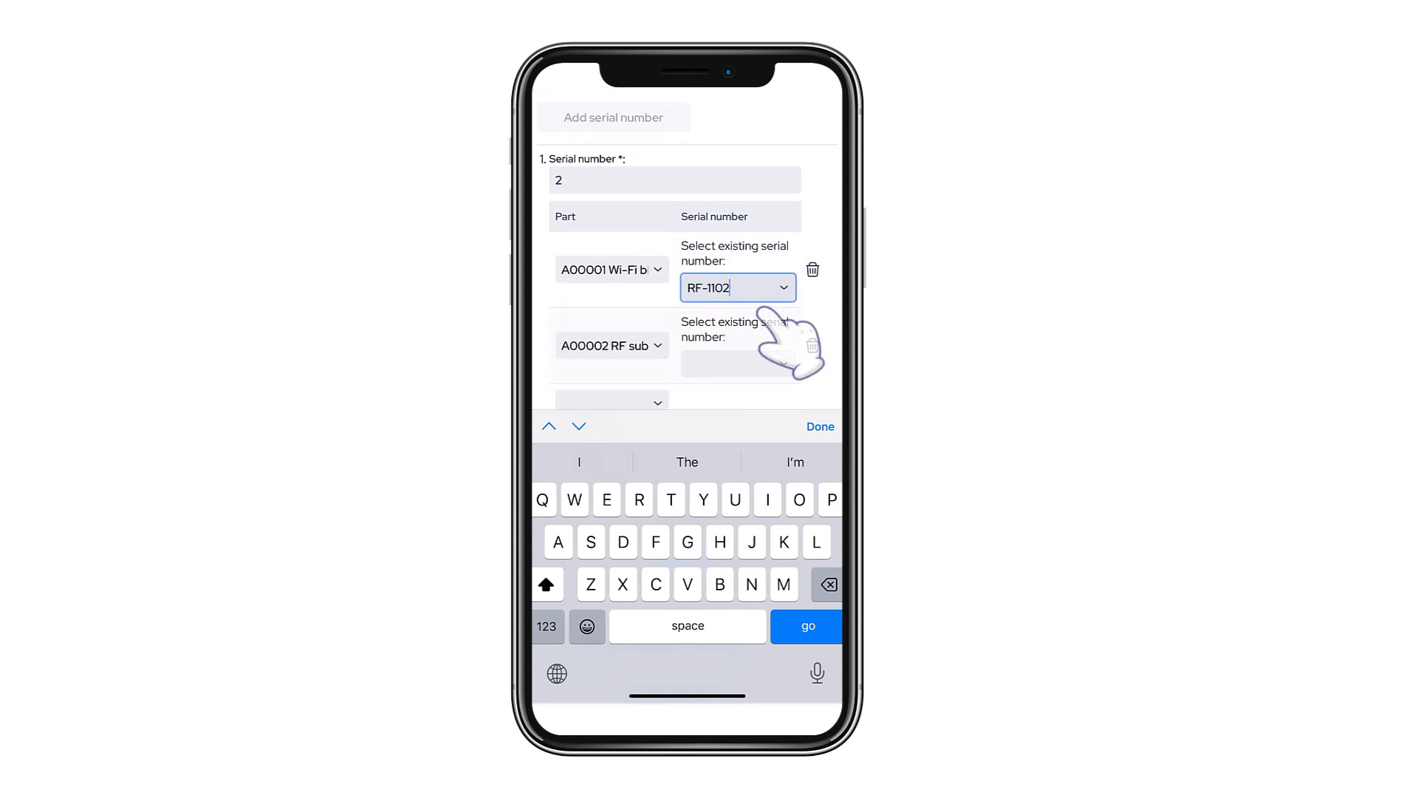
pyautogui.click(739, 363)
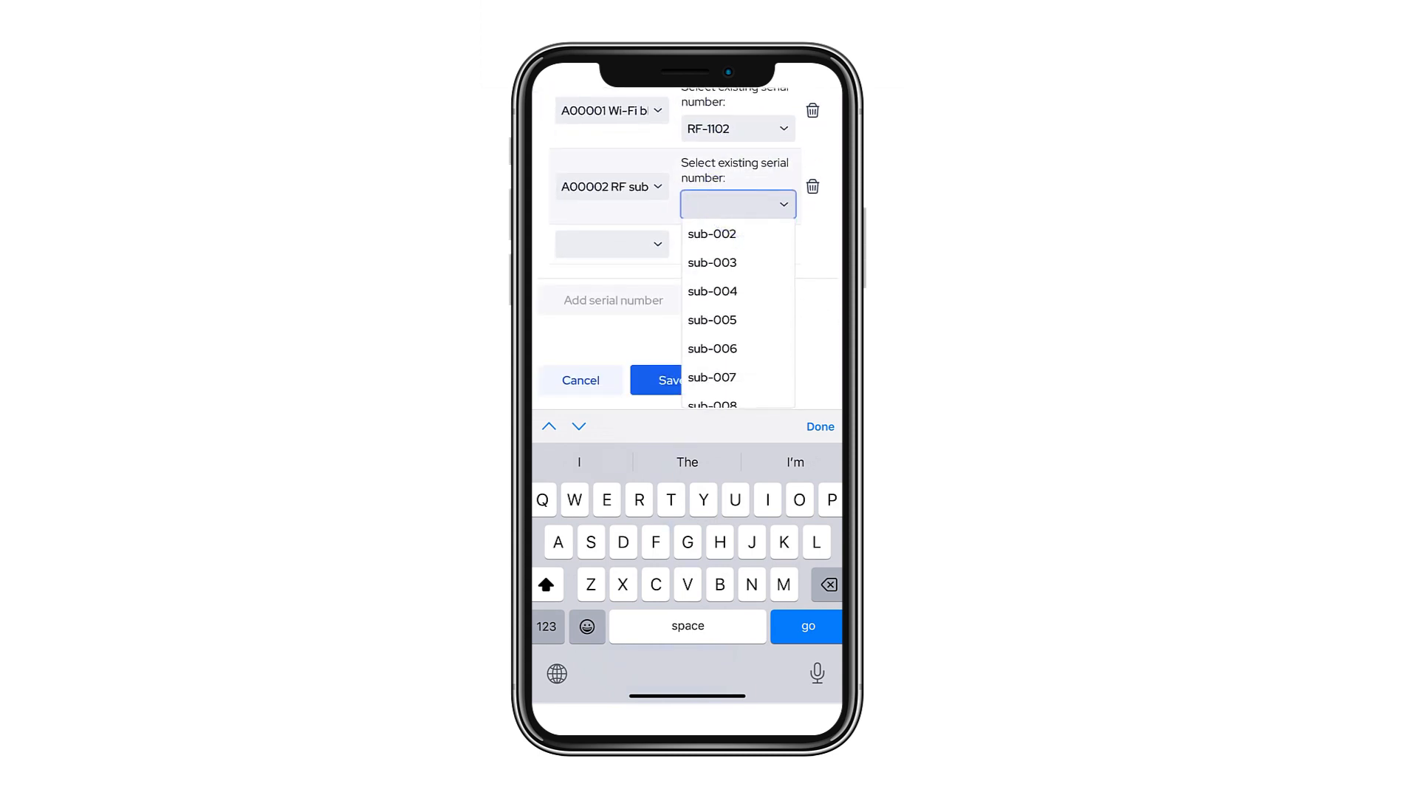
pyautogui.click(760, 235)
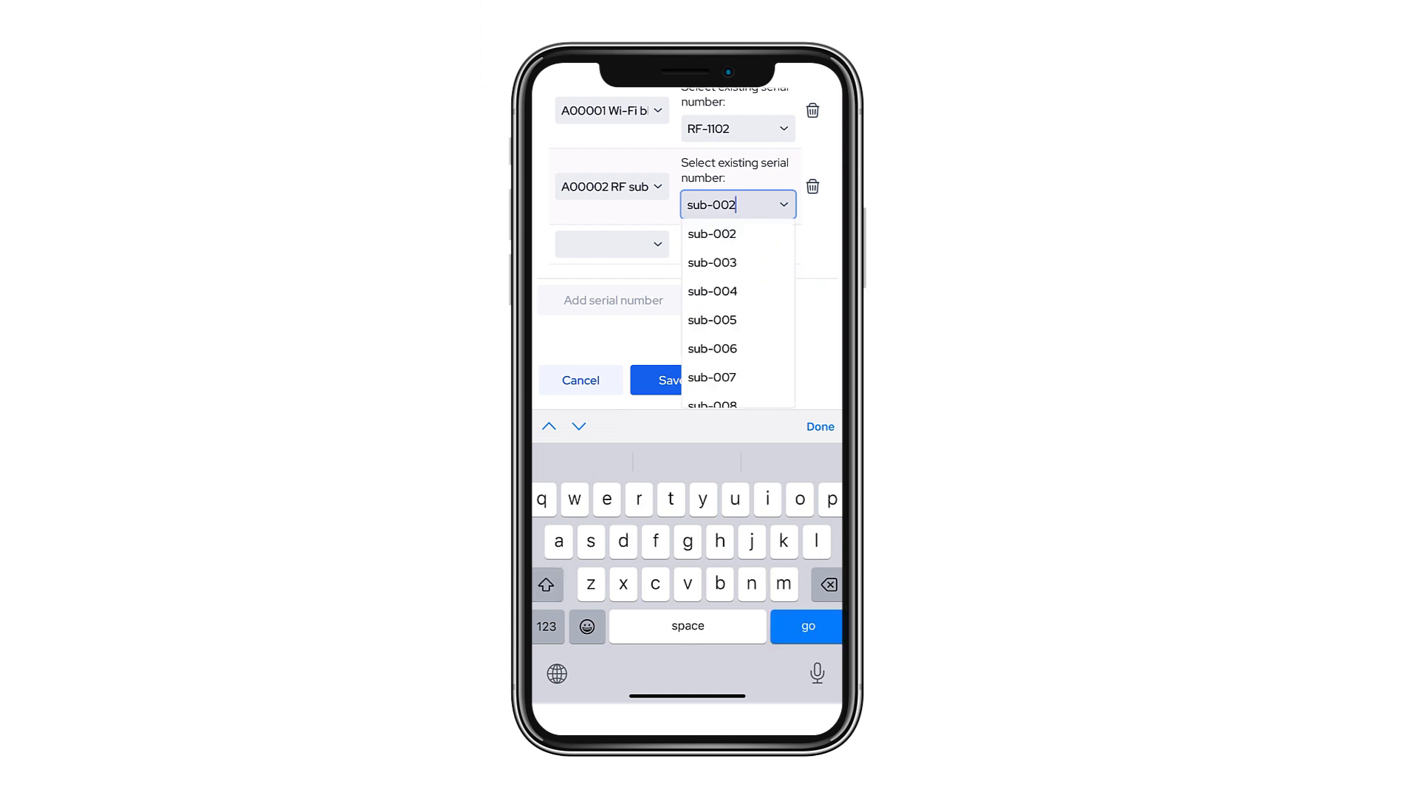
pyautogui.click(656, 380)
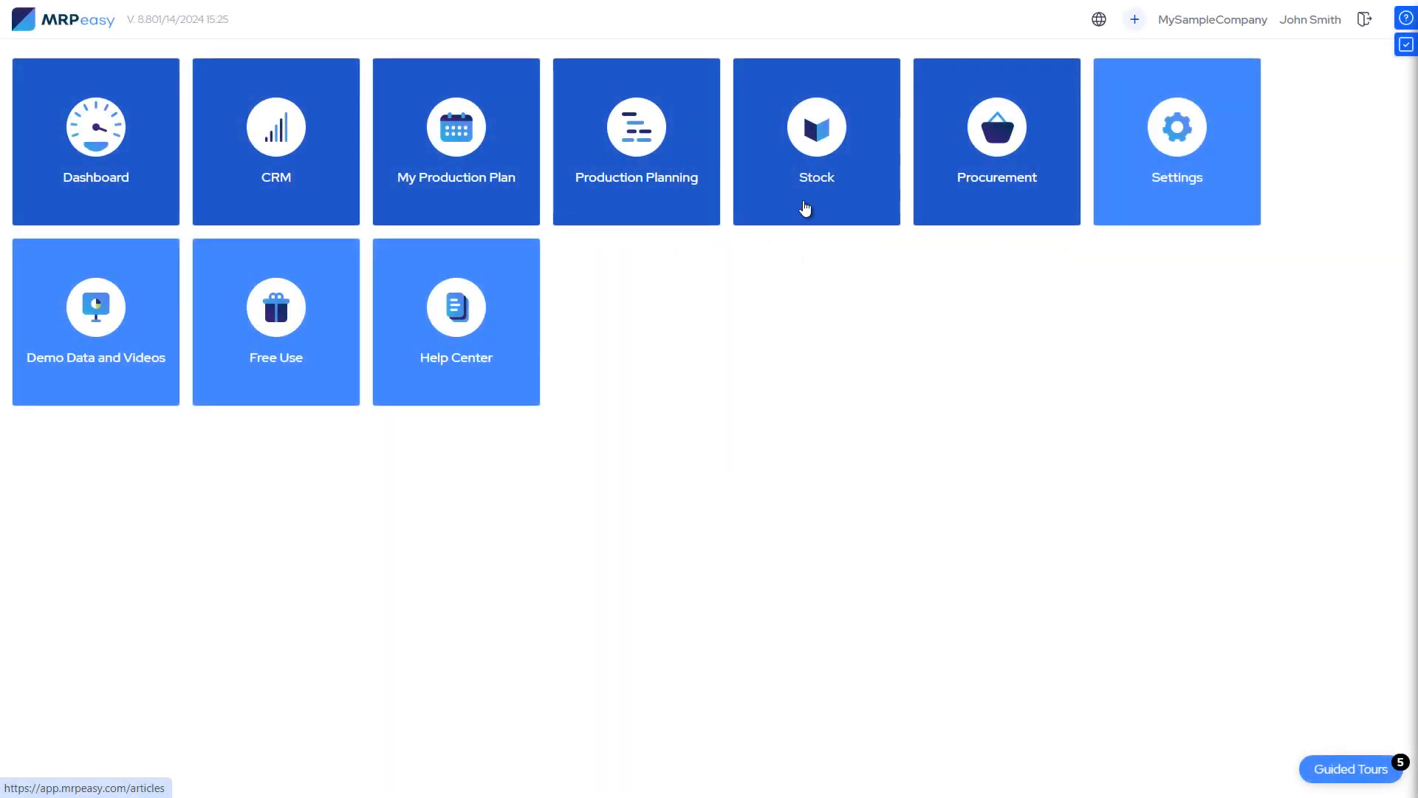
# Step: Search the stock serial numbers in desktop MRPeasy for RF-1103 and open its details
pyautogui.click(805, 209)
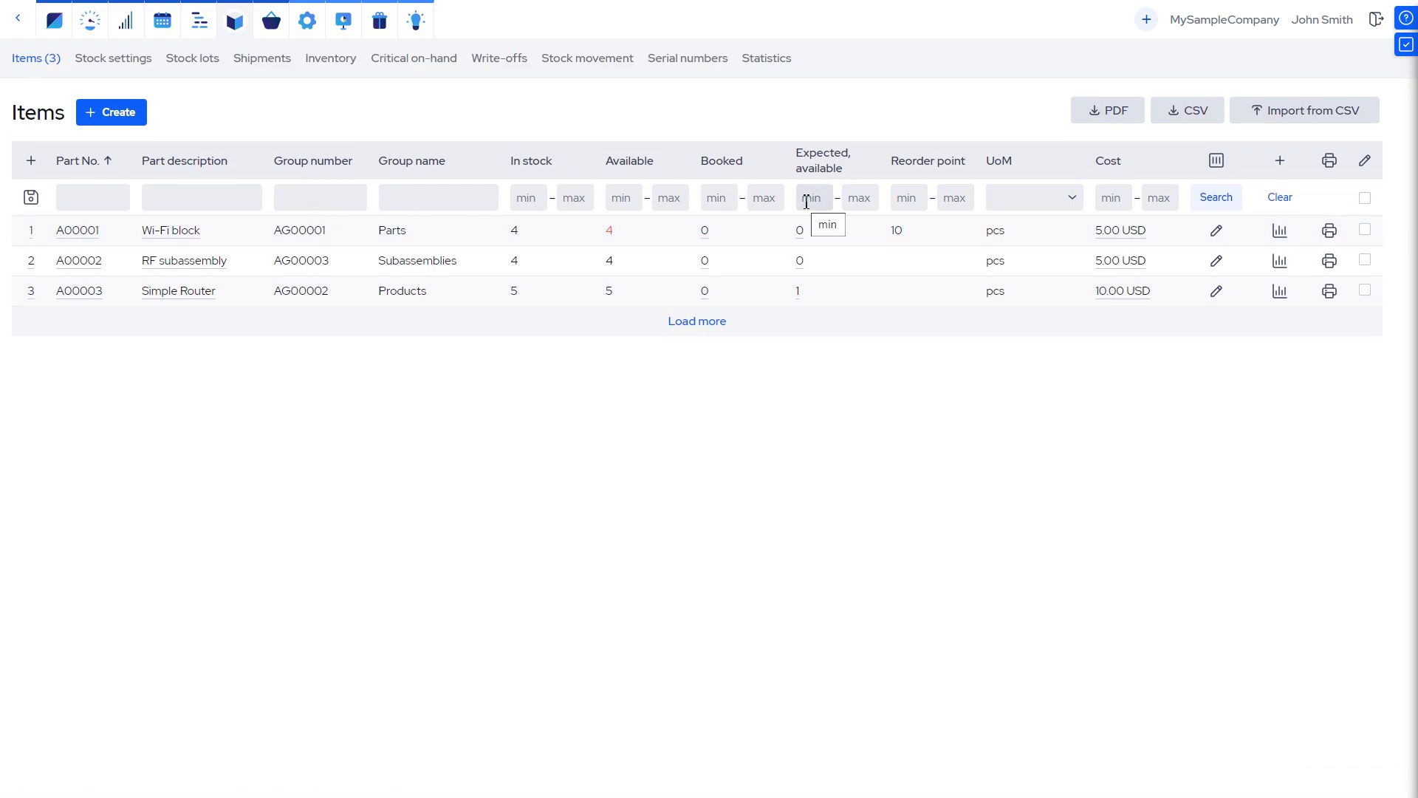
pyautogui.click(699, 61)
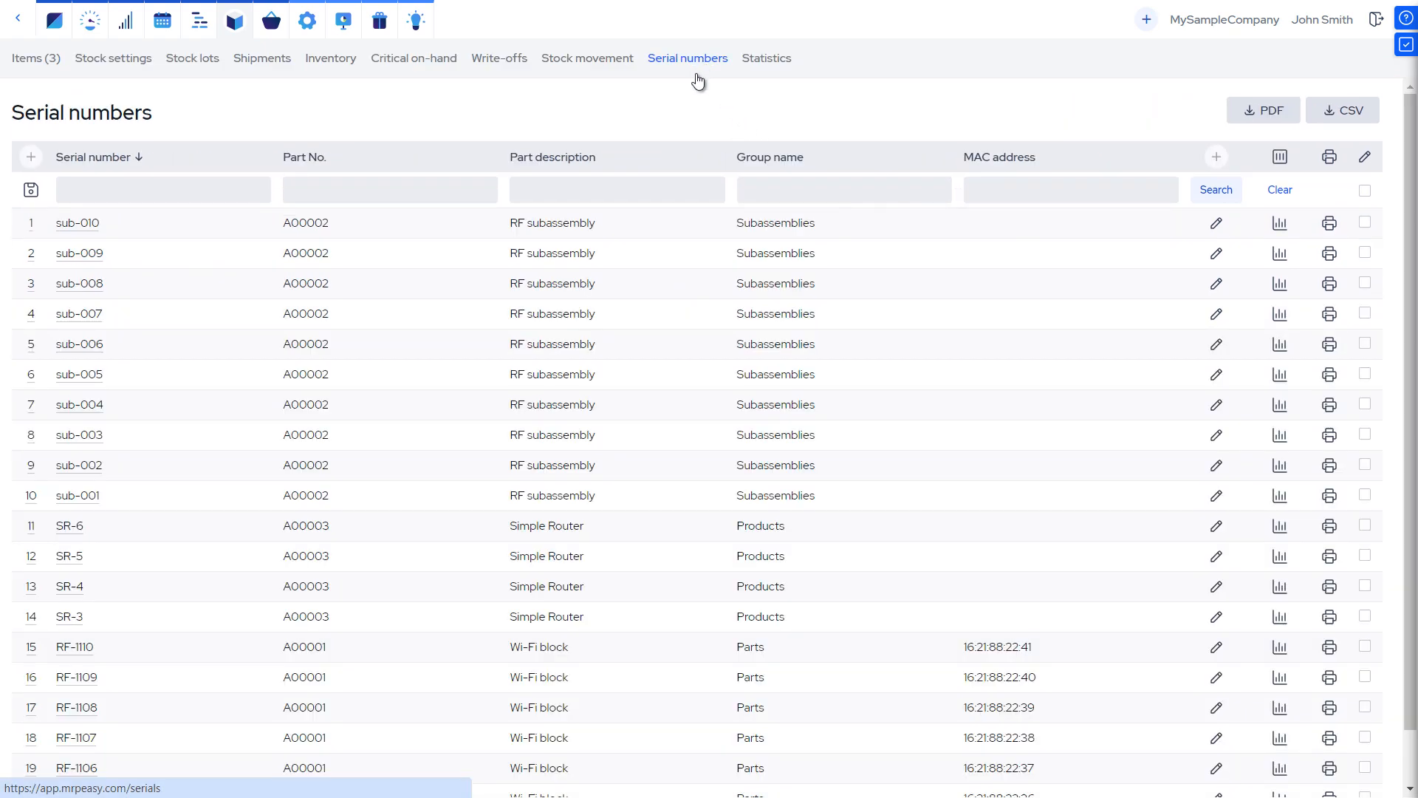
pyautogui.click(210, 204)
pyautogui.write('R')
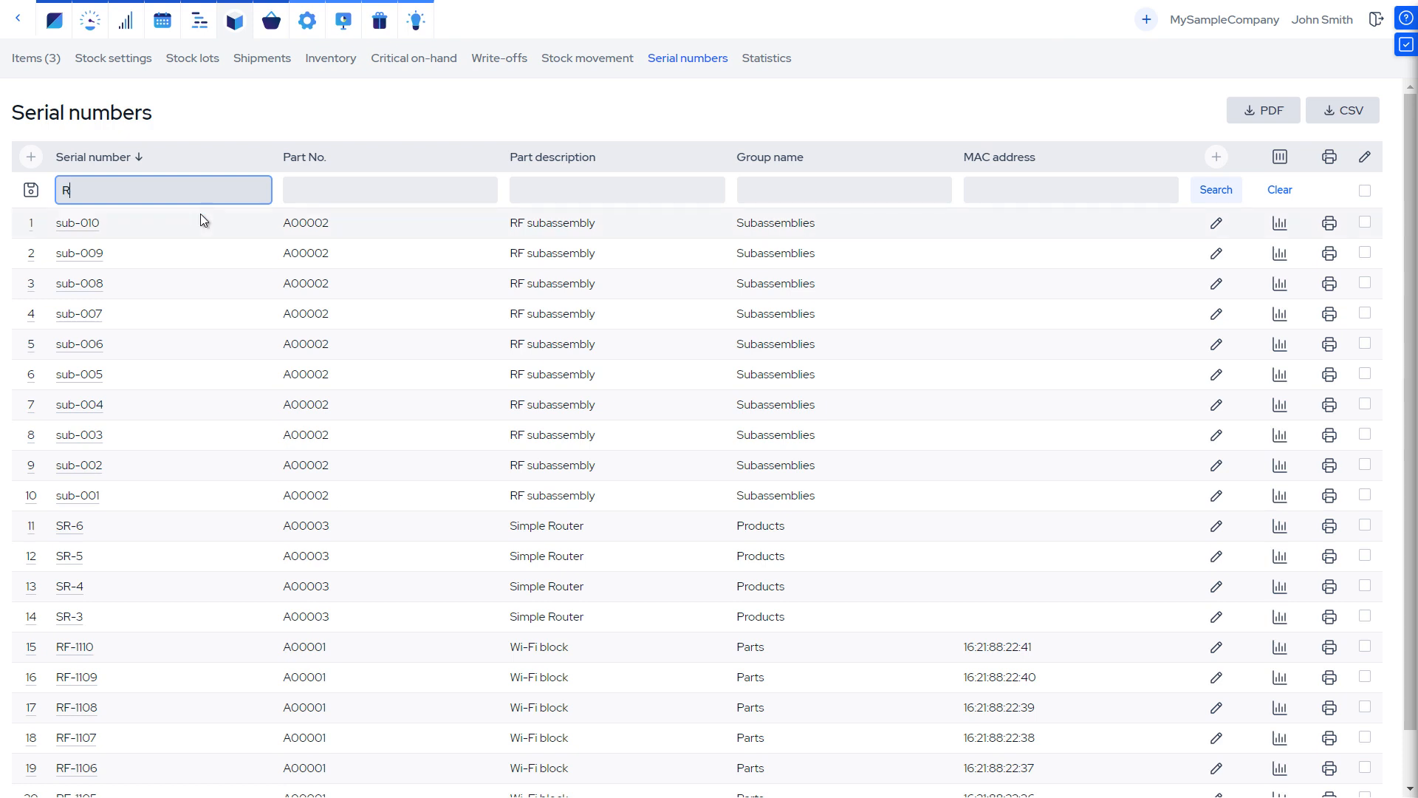
pyautogui.write('F-1103')
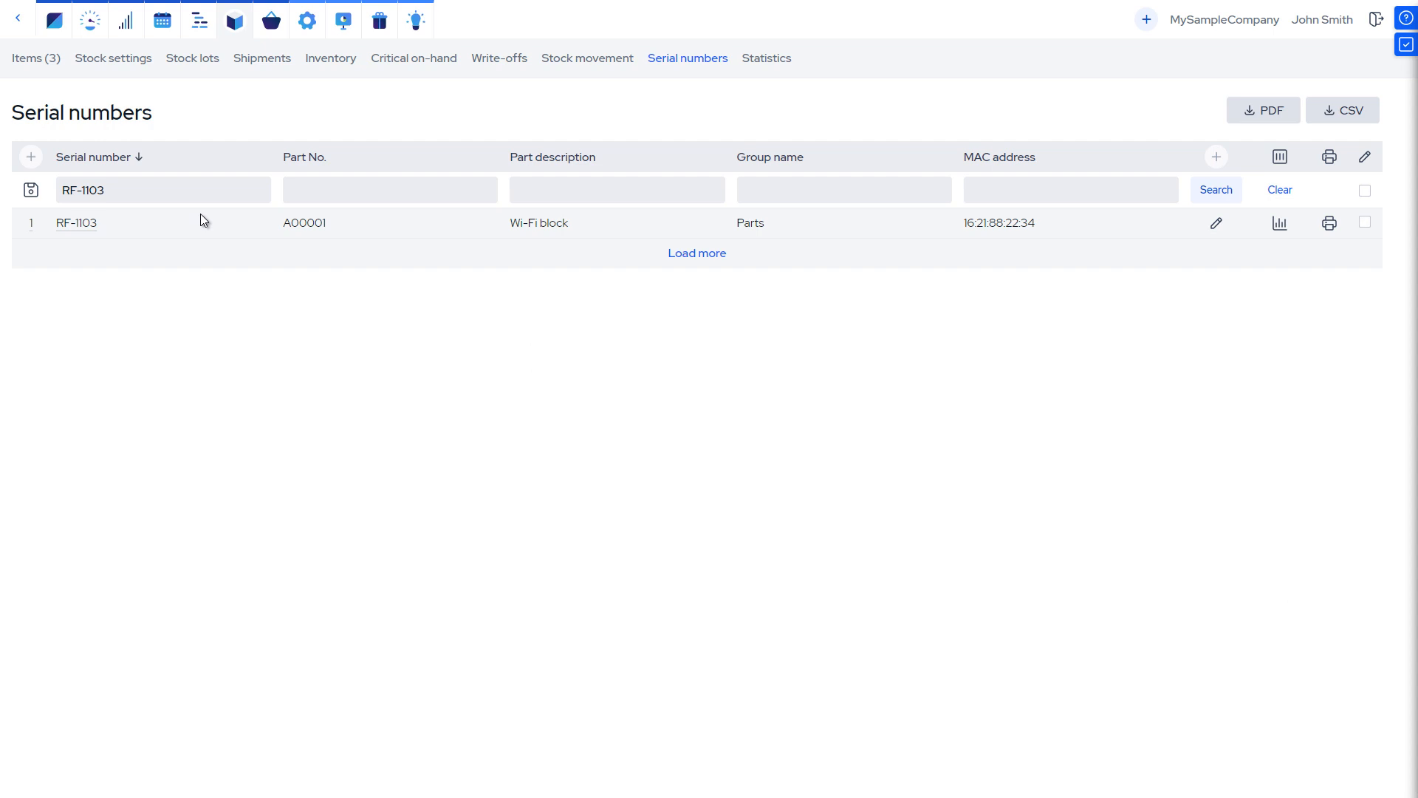
pyautogui.click(64, 225)
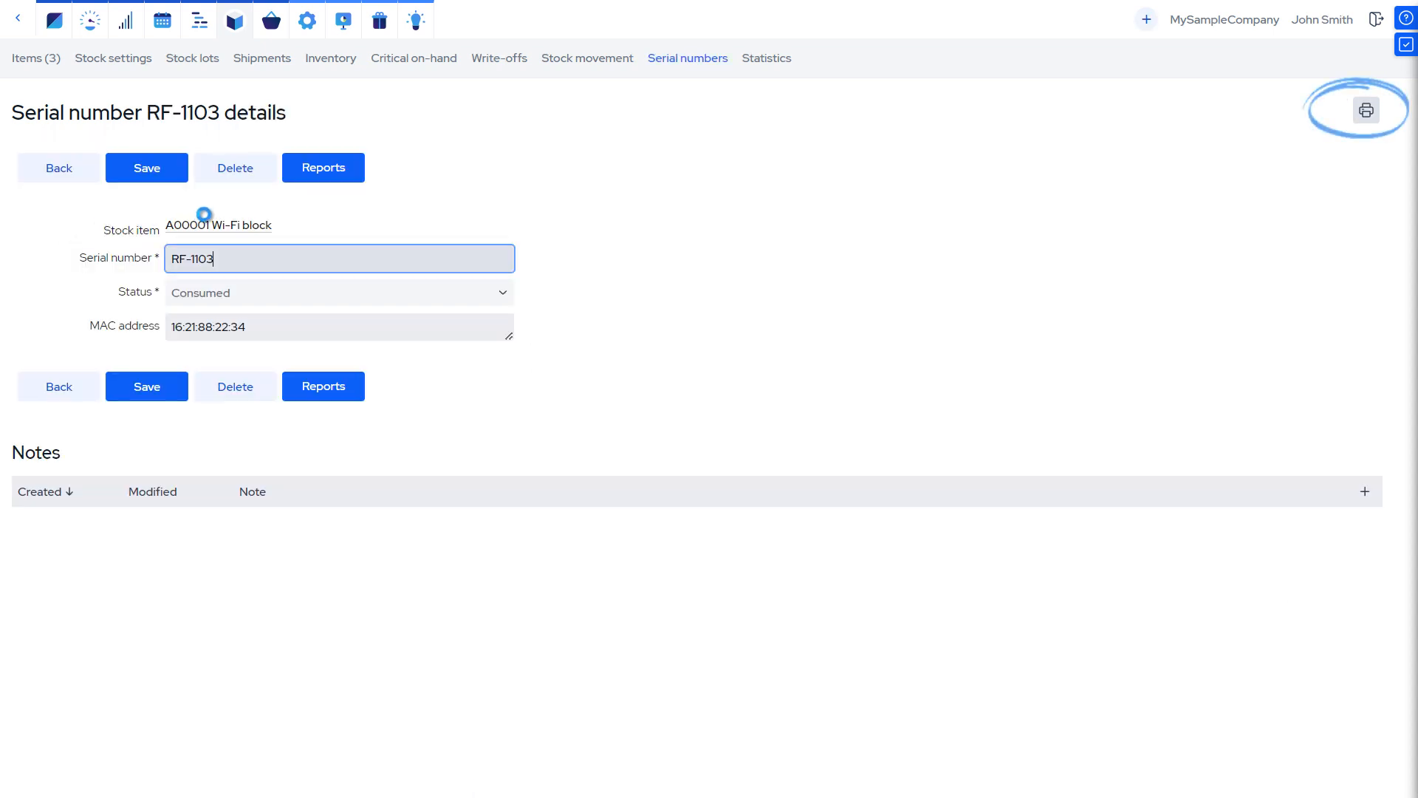
# Step: Open the history report of serial number RF-1103 and view the manufacturing order listed there
pyautogui.click(1365, 110)
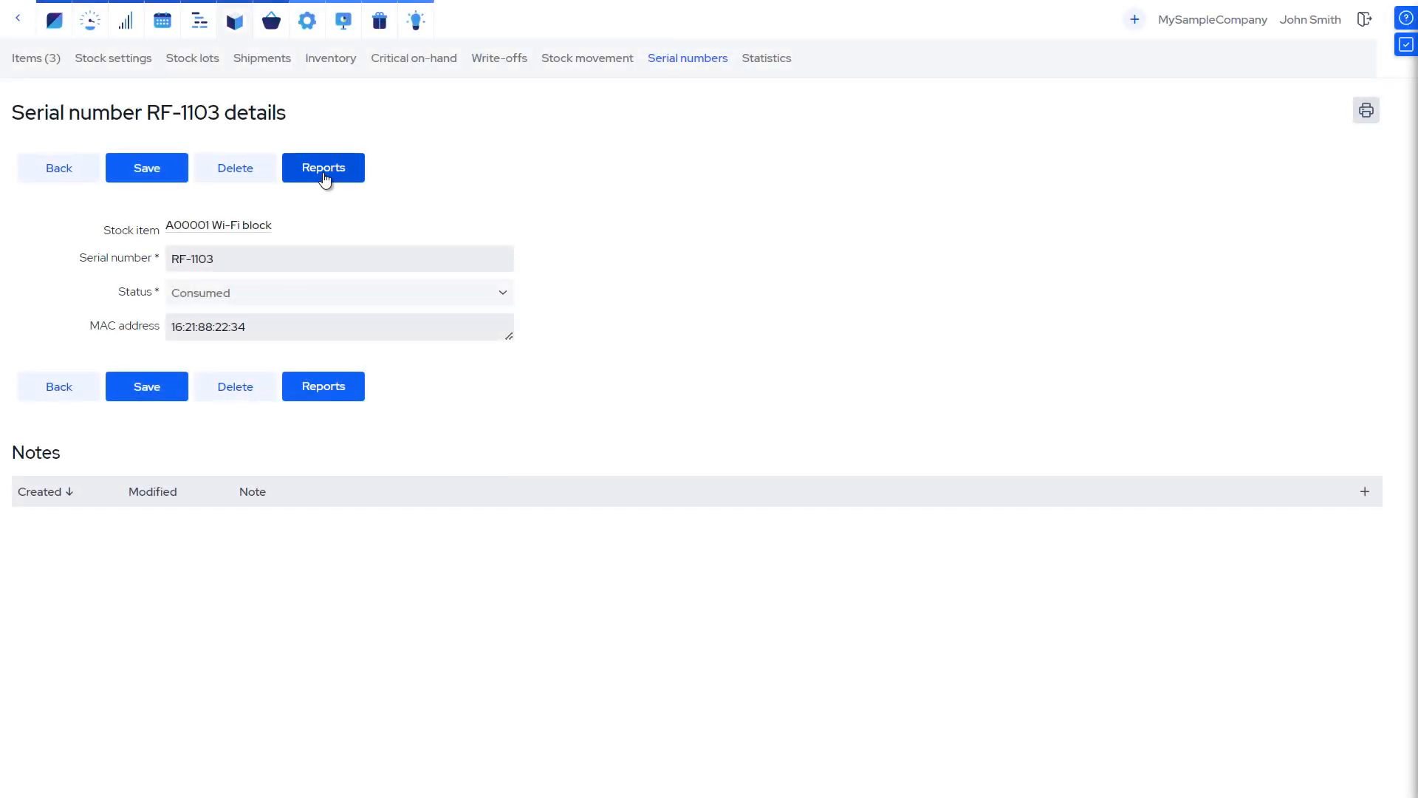
pyautogui.click(325, 182)
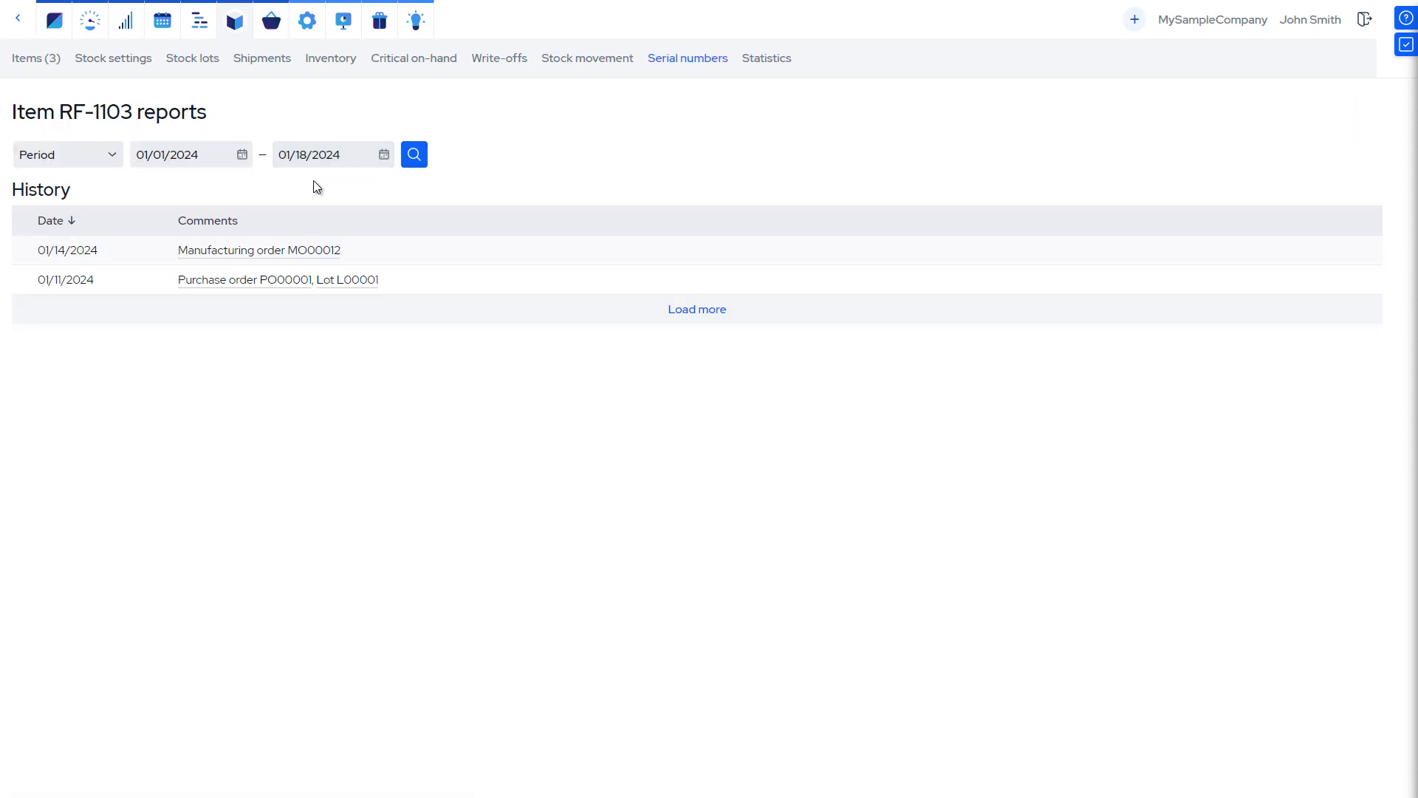
pyautogui.click(275, 251)
pyautogui.scroll(-10, 344, 376)
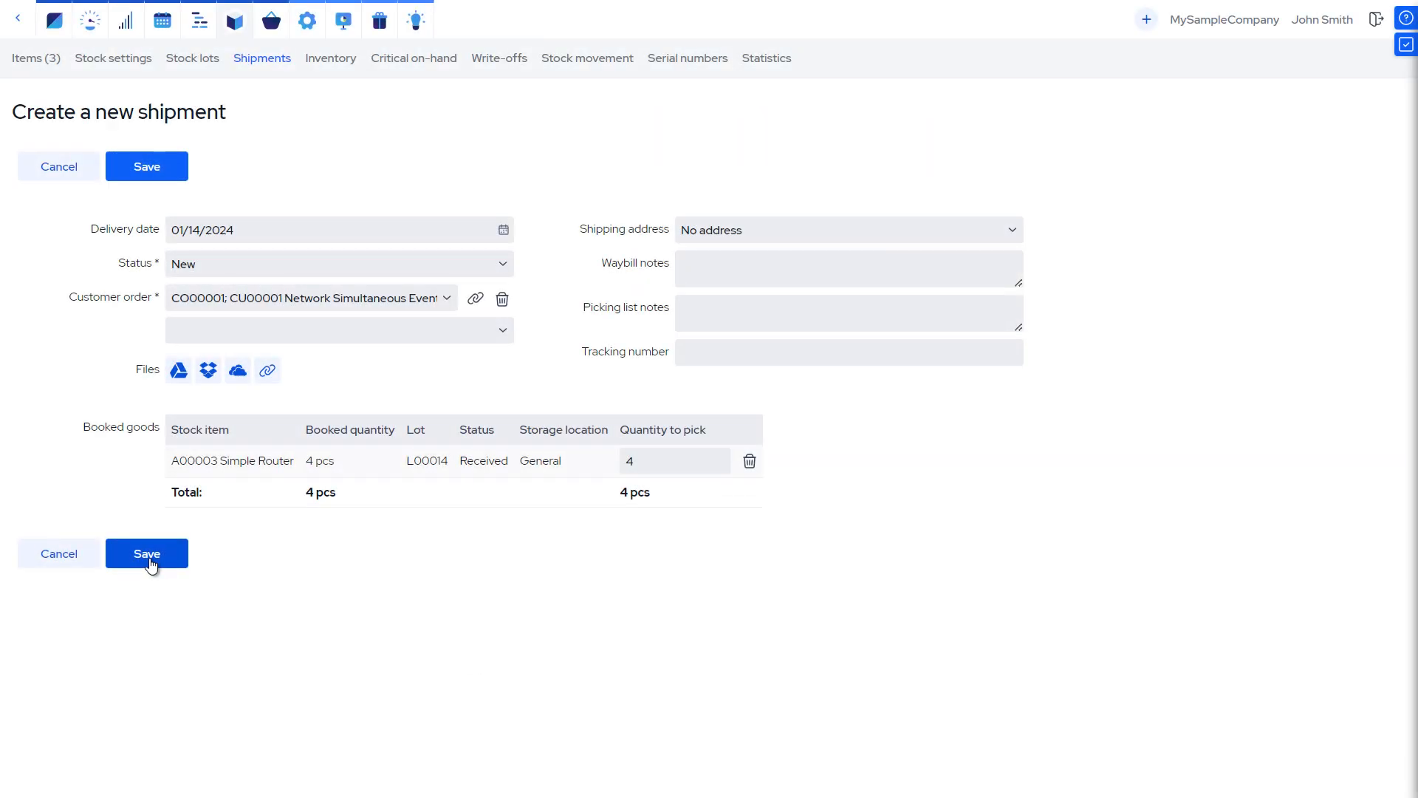
# Step: Save the new shipment of 4 Simple Routers and pick its items with serial numbers SR-3, SR-4, SR-5 and SR-6
pyautogui.click(147, 556)
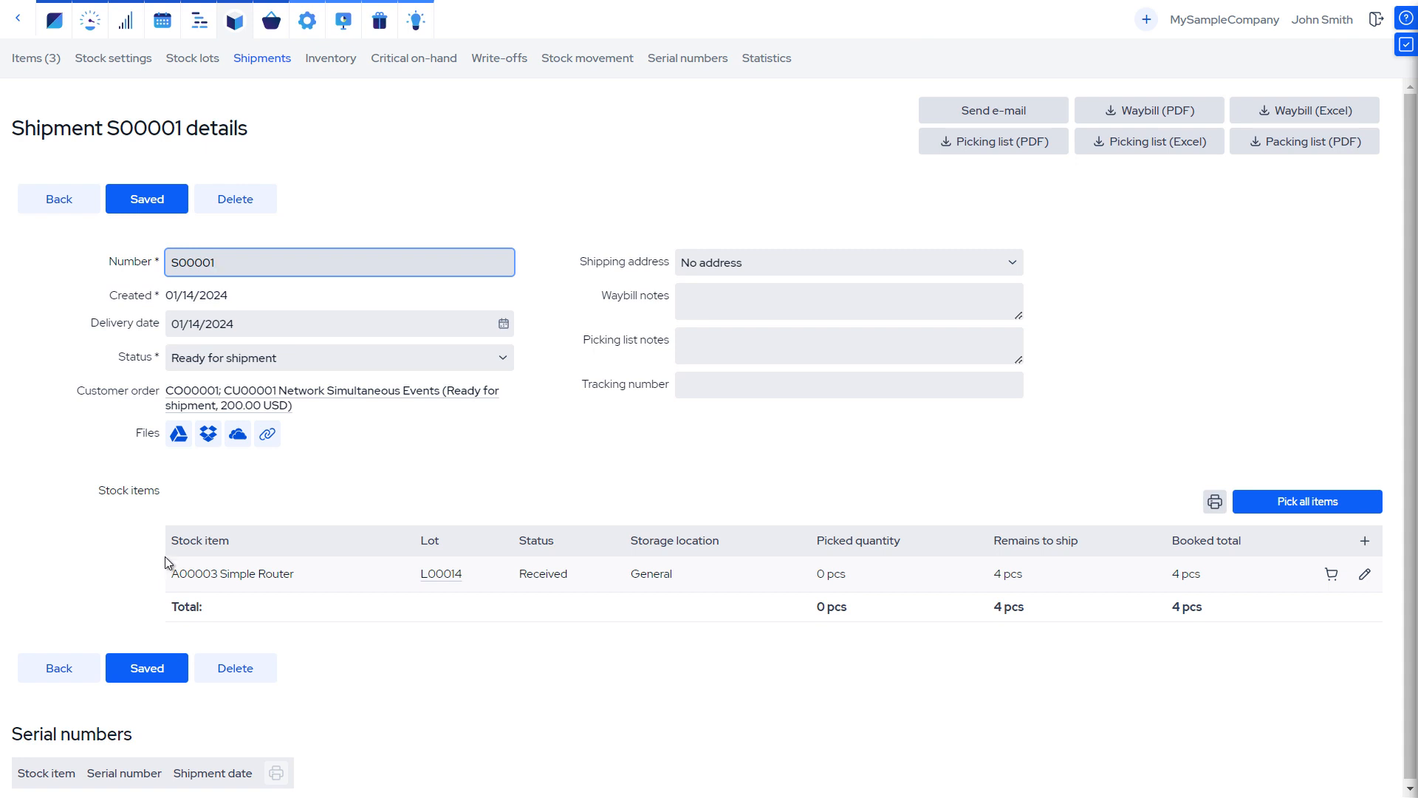
pyautogui.click(1215, 502)
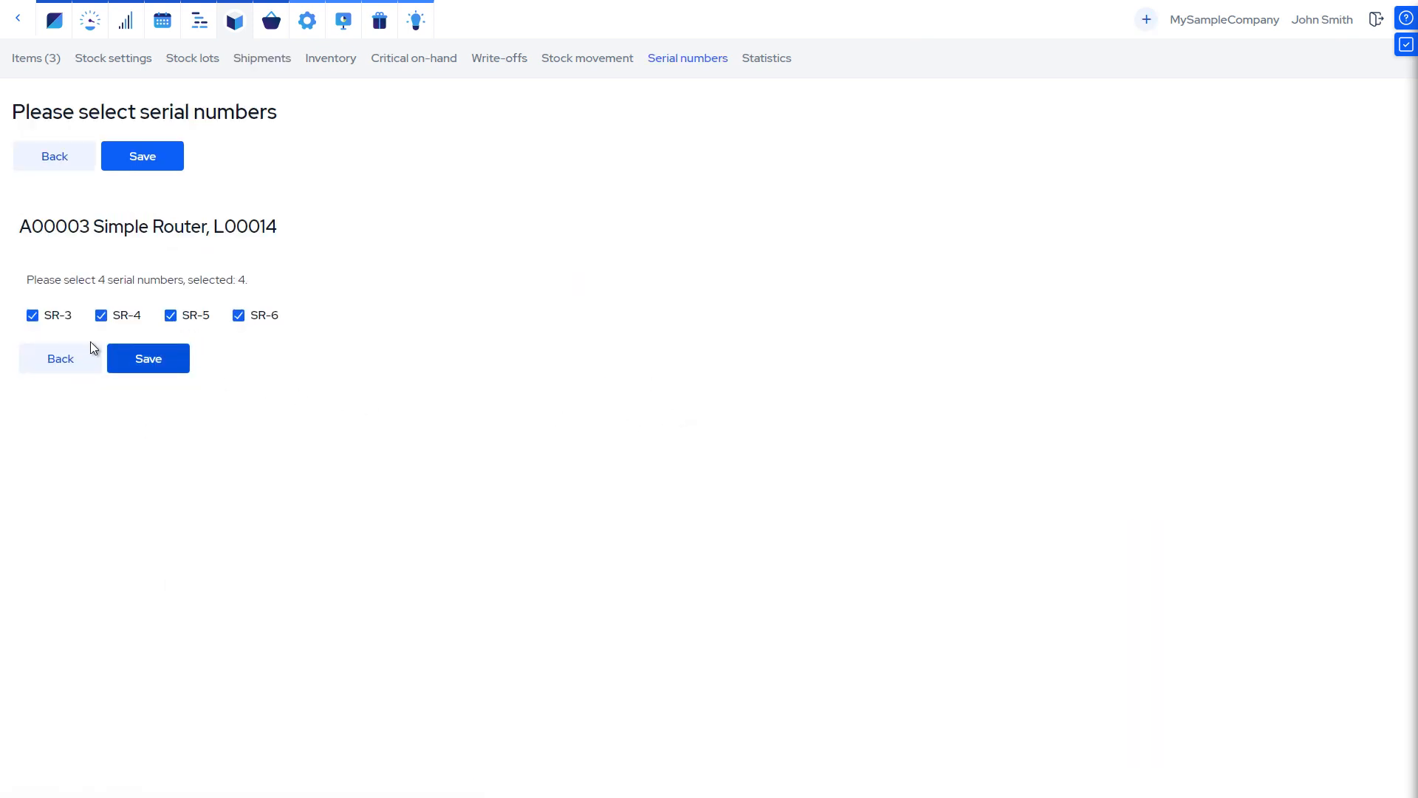
pyautogui.click(151, 364)
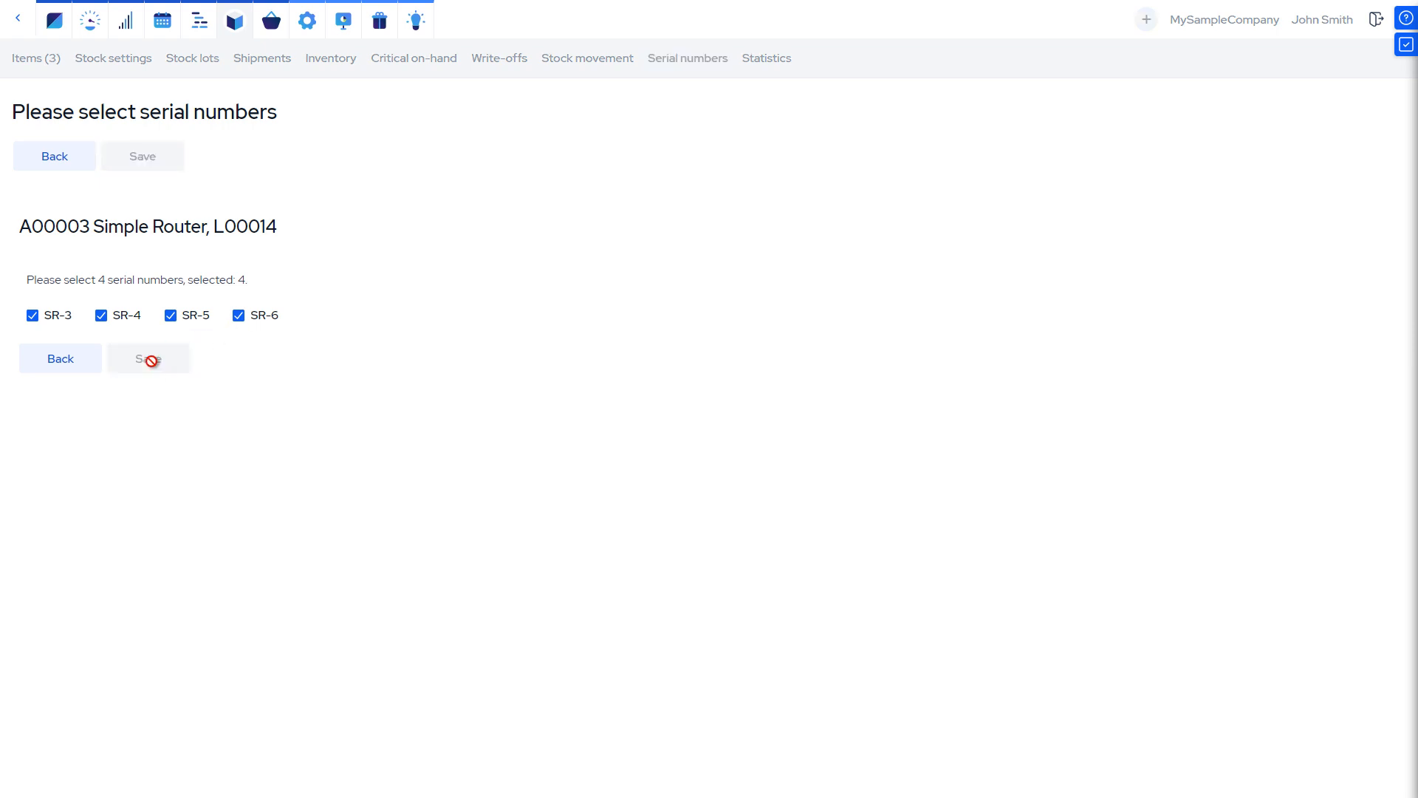
pyautogui.scroll(-2, 376, 345)
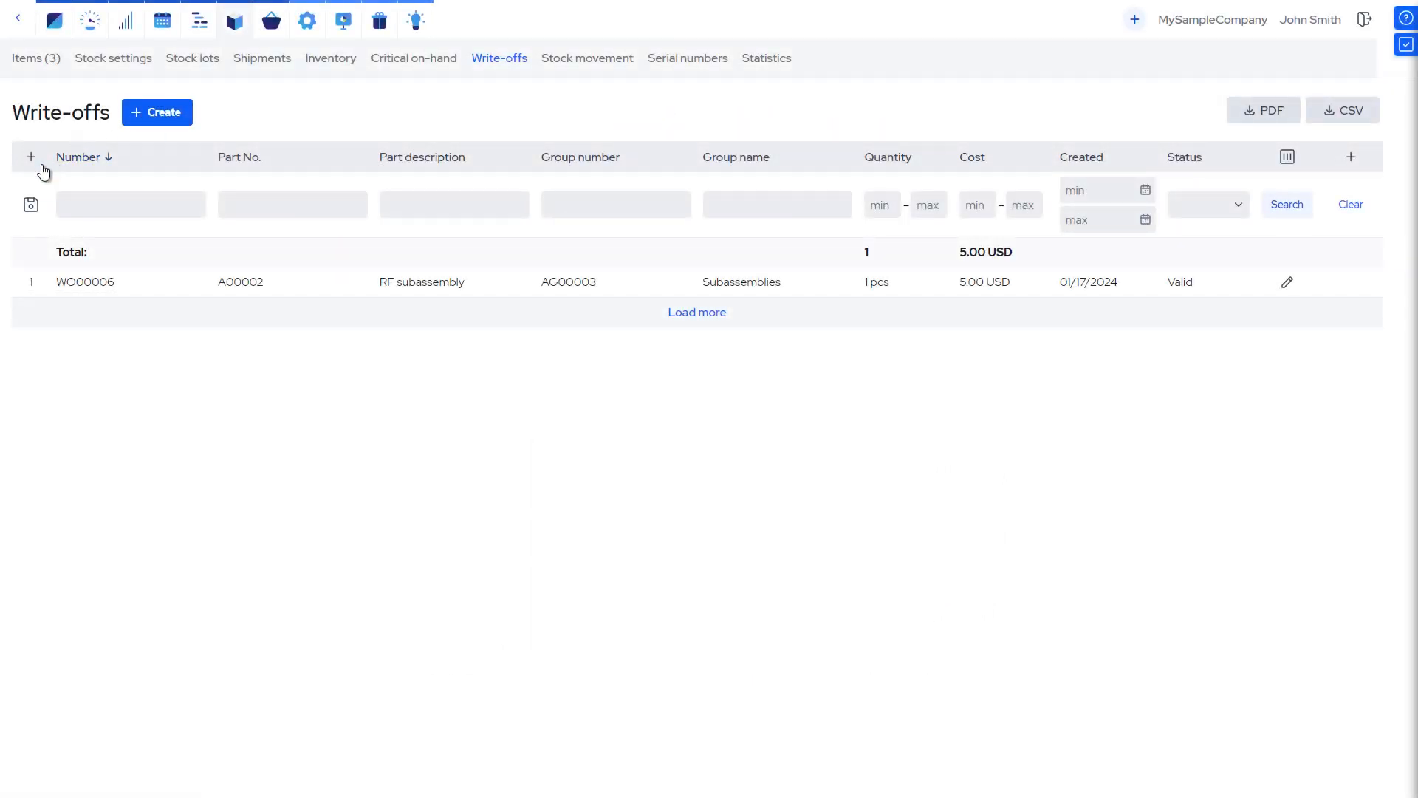
# Step: Create and save a write-off of 1 Wi-Fi block from lot L00001 and assign serial number RF-1110 to it
pyautogui.click(32, 160)
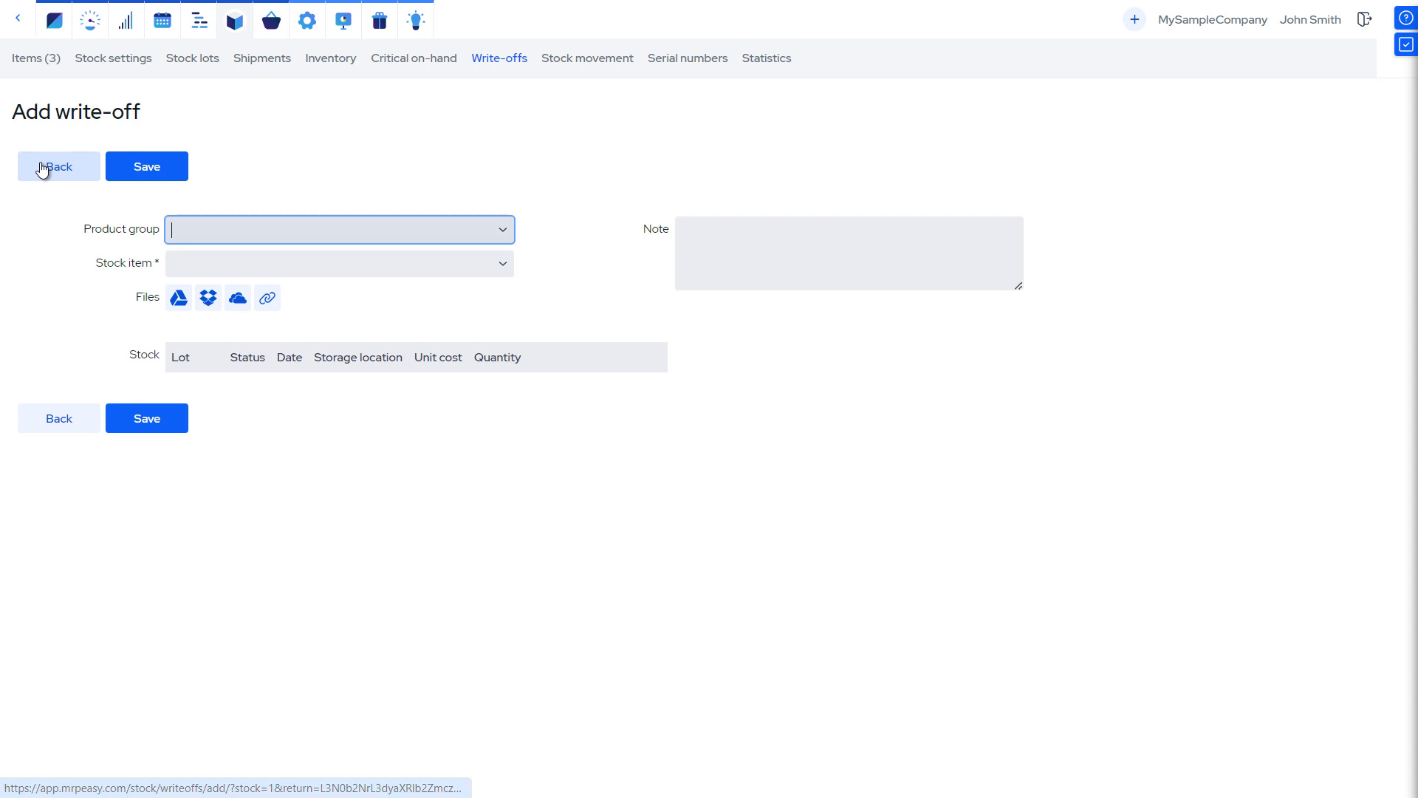
pyautogui.click(503, 266)
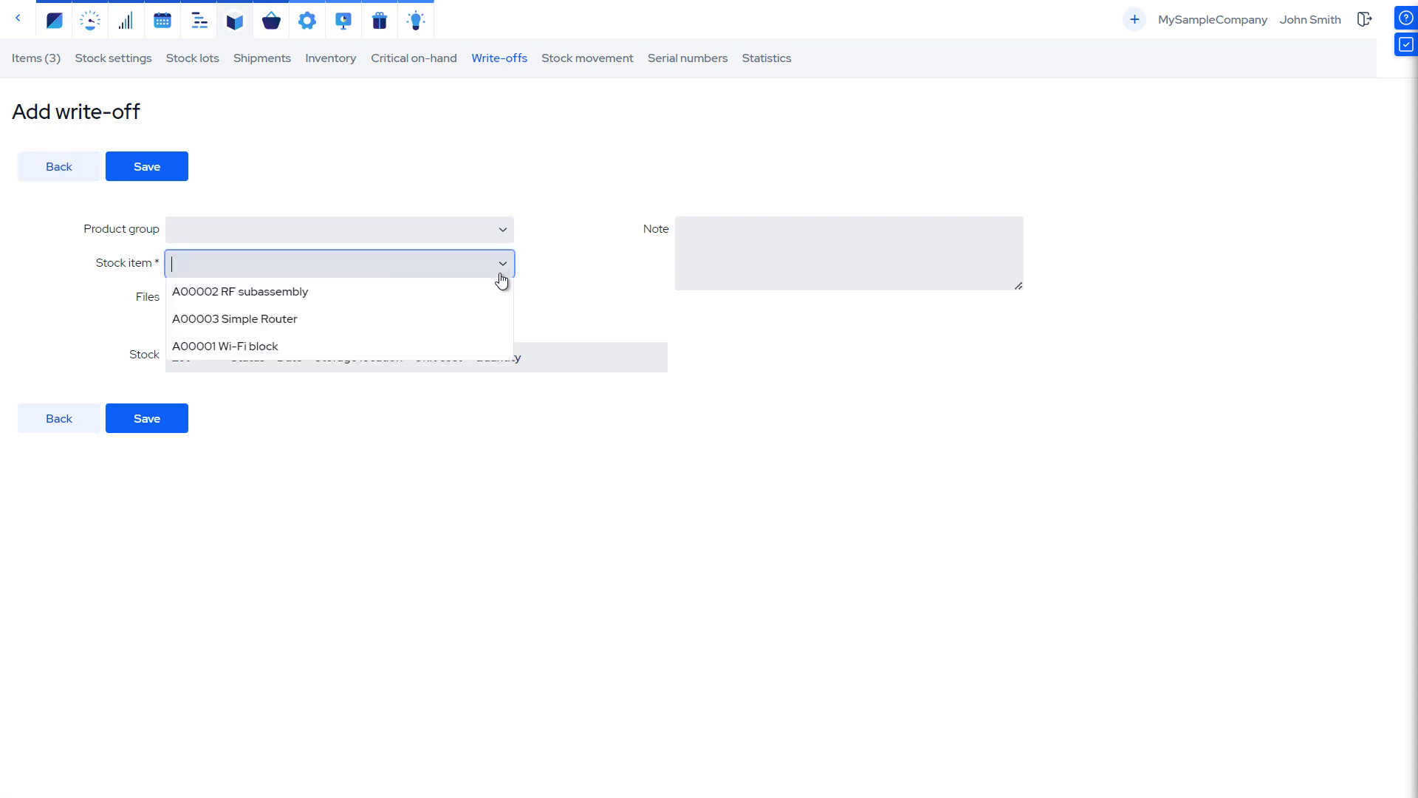
pyautogui.click(462, 351)
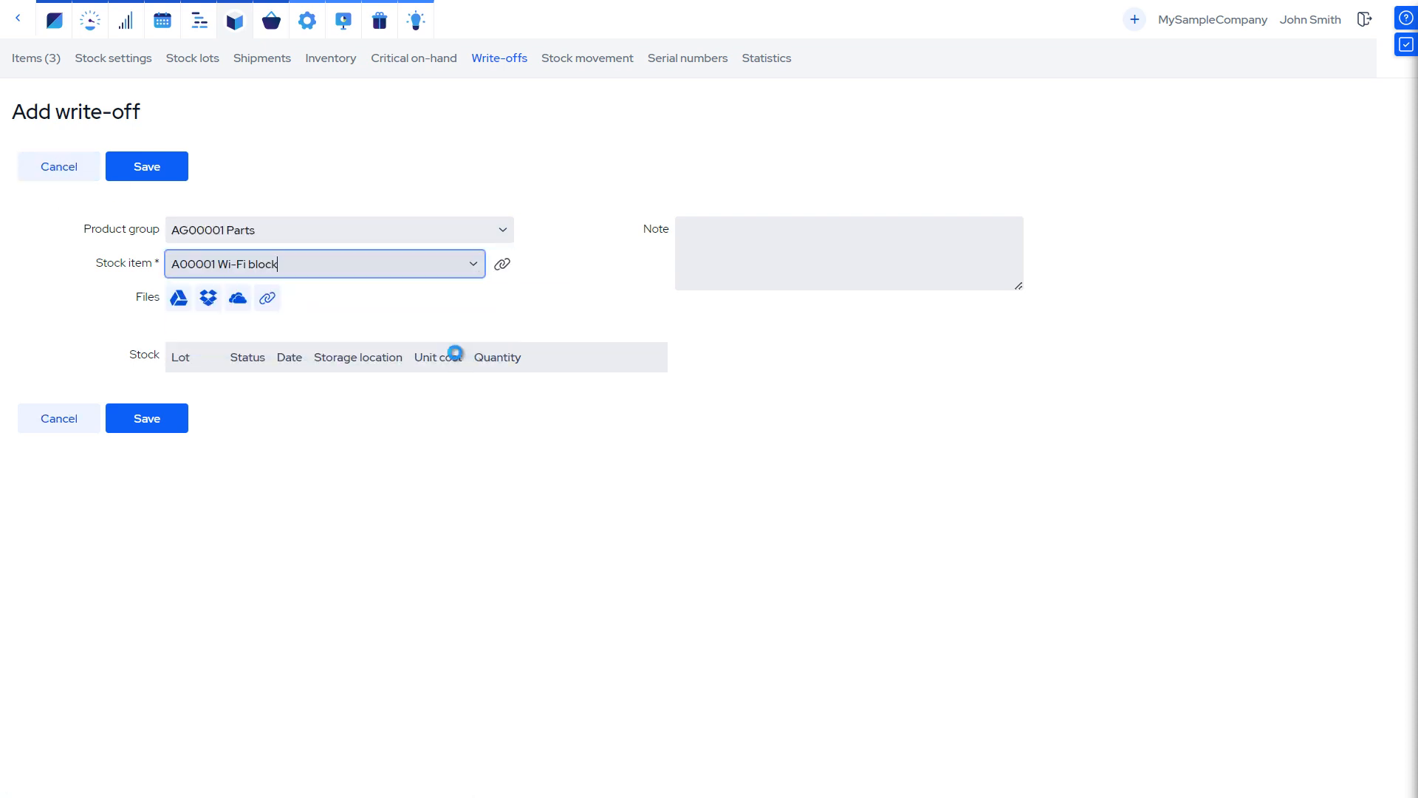
pyautogui.click(633, 396)
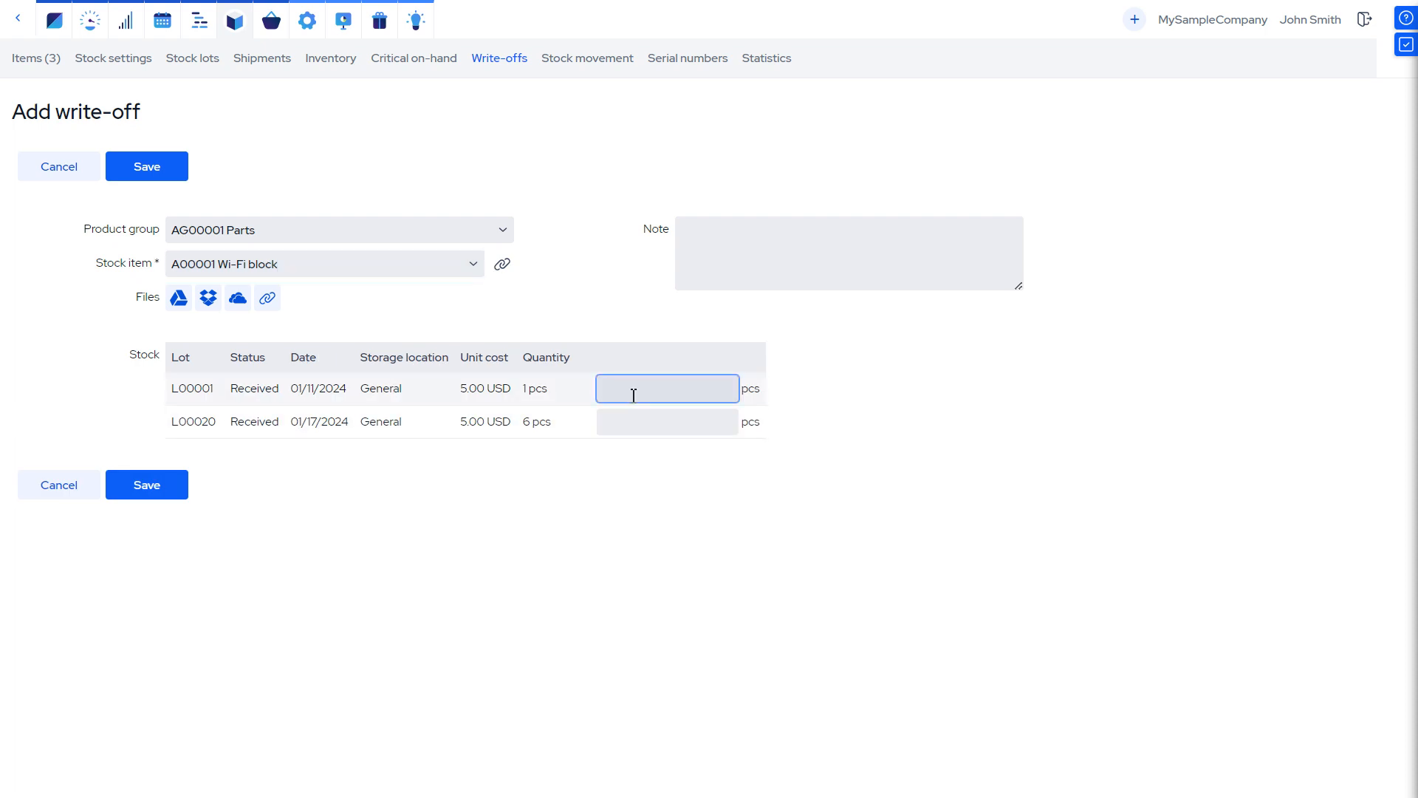
pyautogui.click(147, 484)
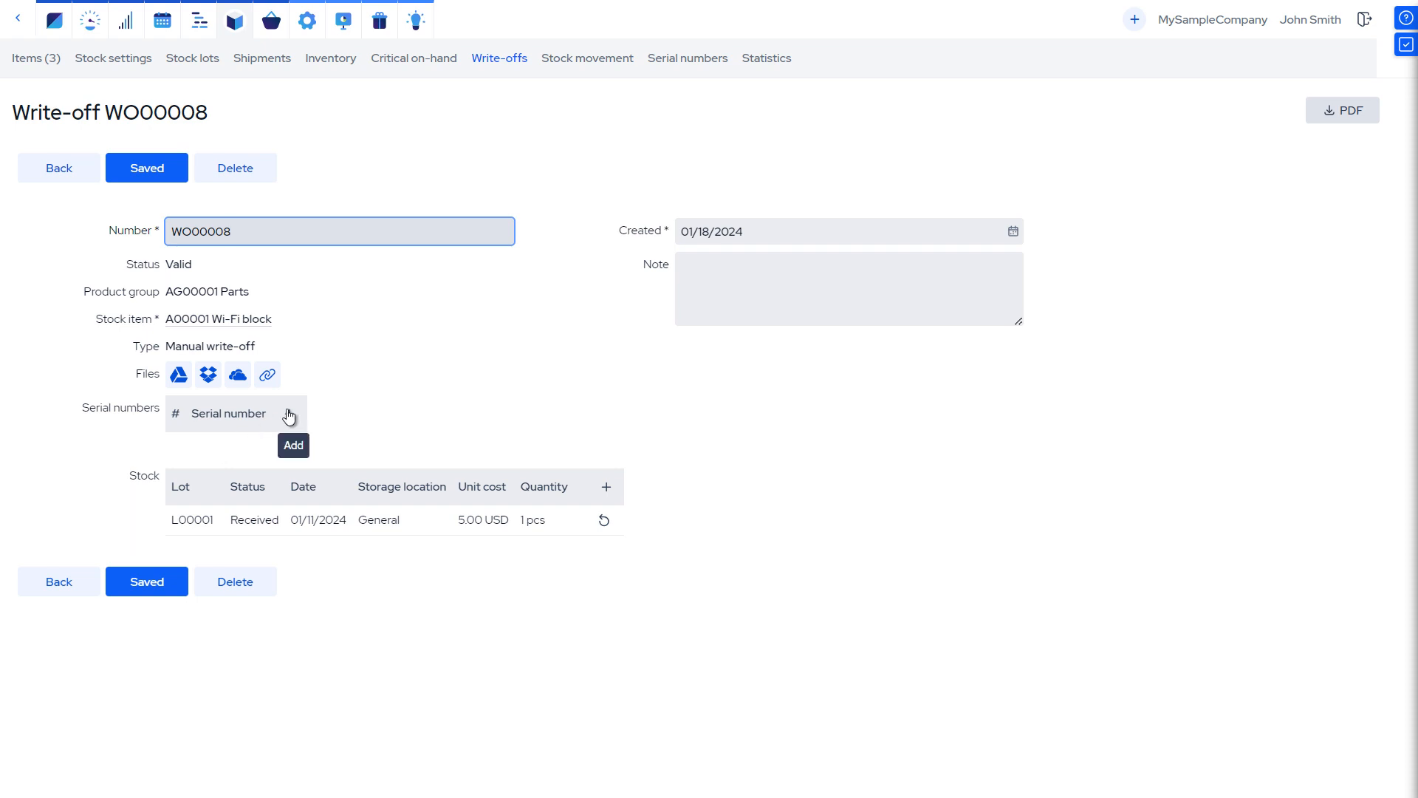
pyautogui.click(288, 415)
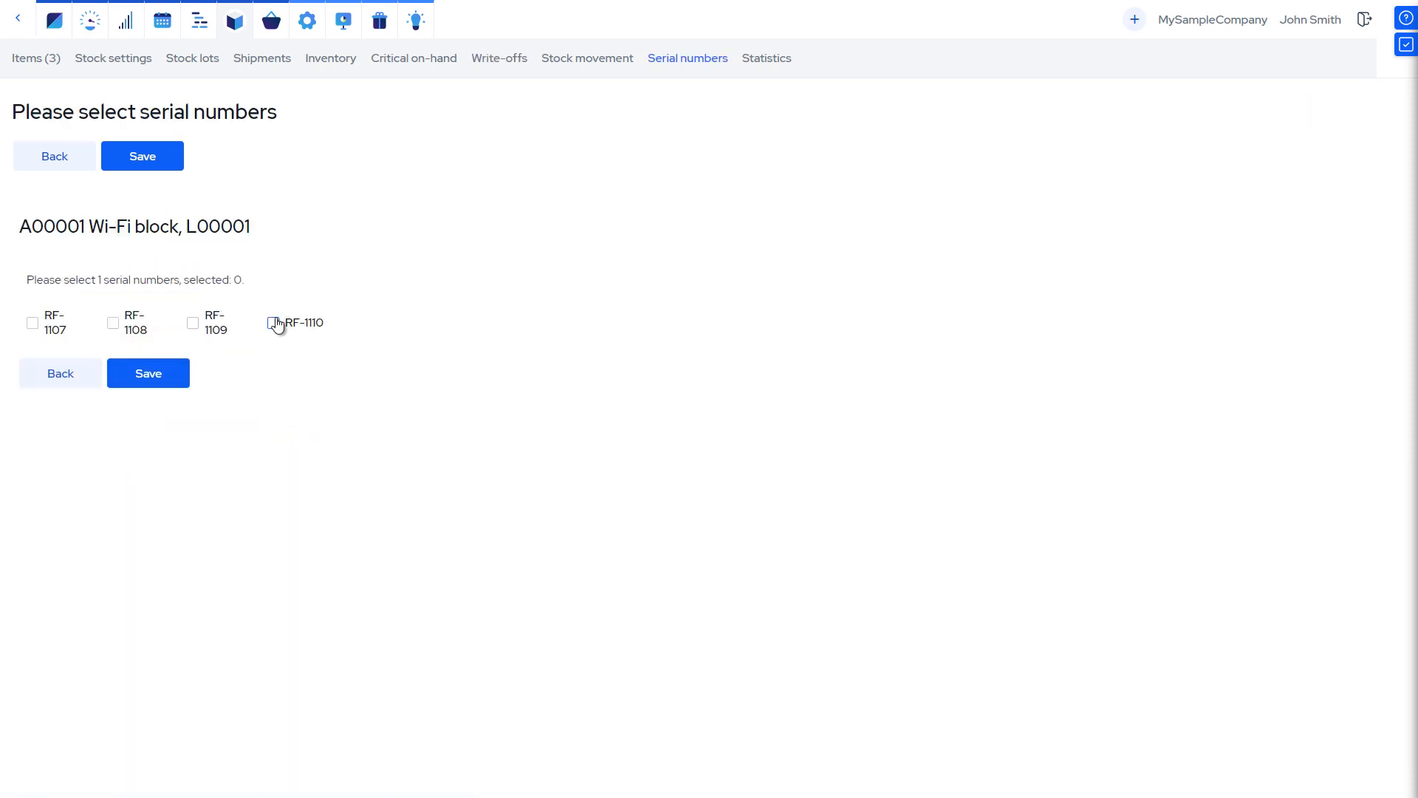
pyautogui.click(178, 381)
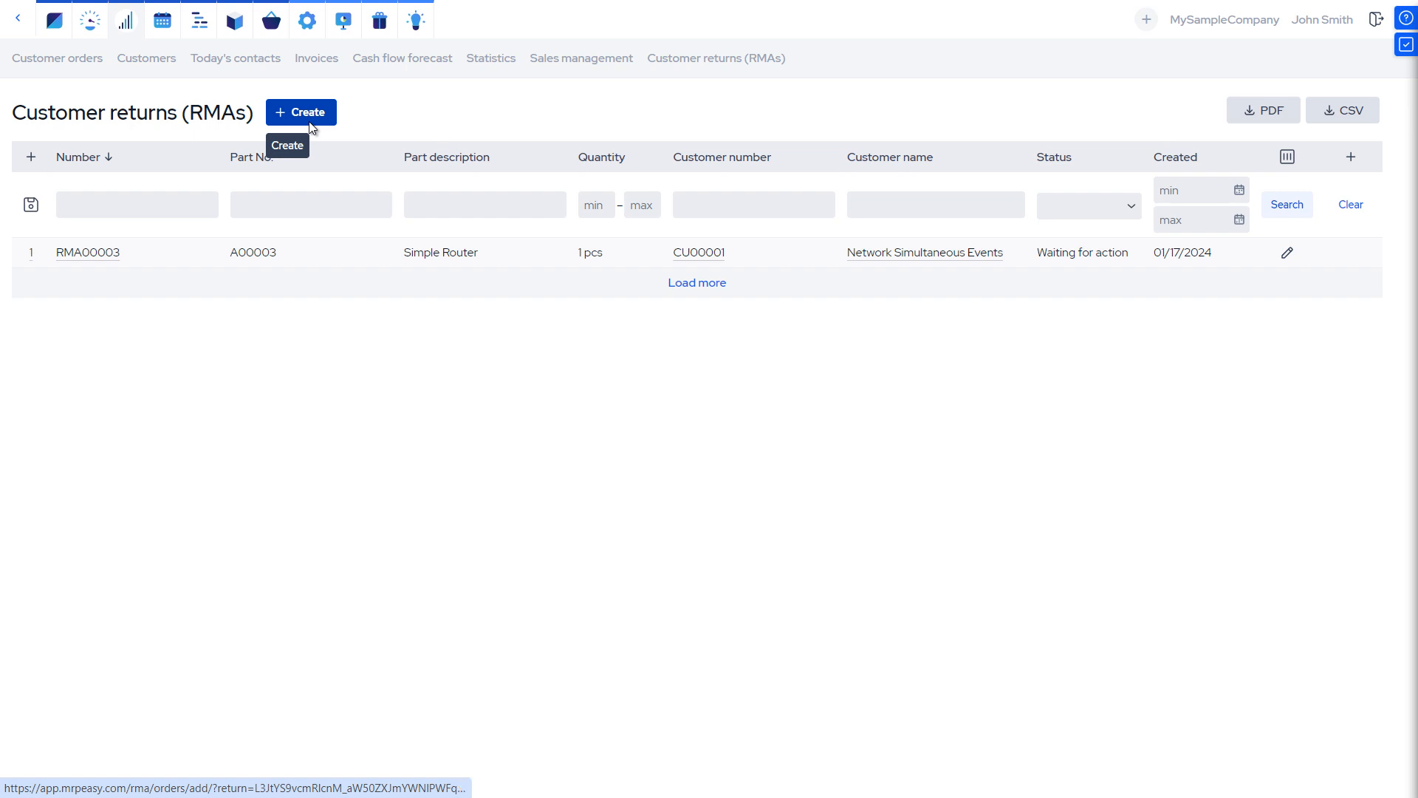
# Step: Create and save a received Repair RMA order for Network Simultaneous Events with 1 pcs of Simple Router
pyautogui.click(311, 125)
pyautogui.click(504, 234)
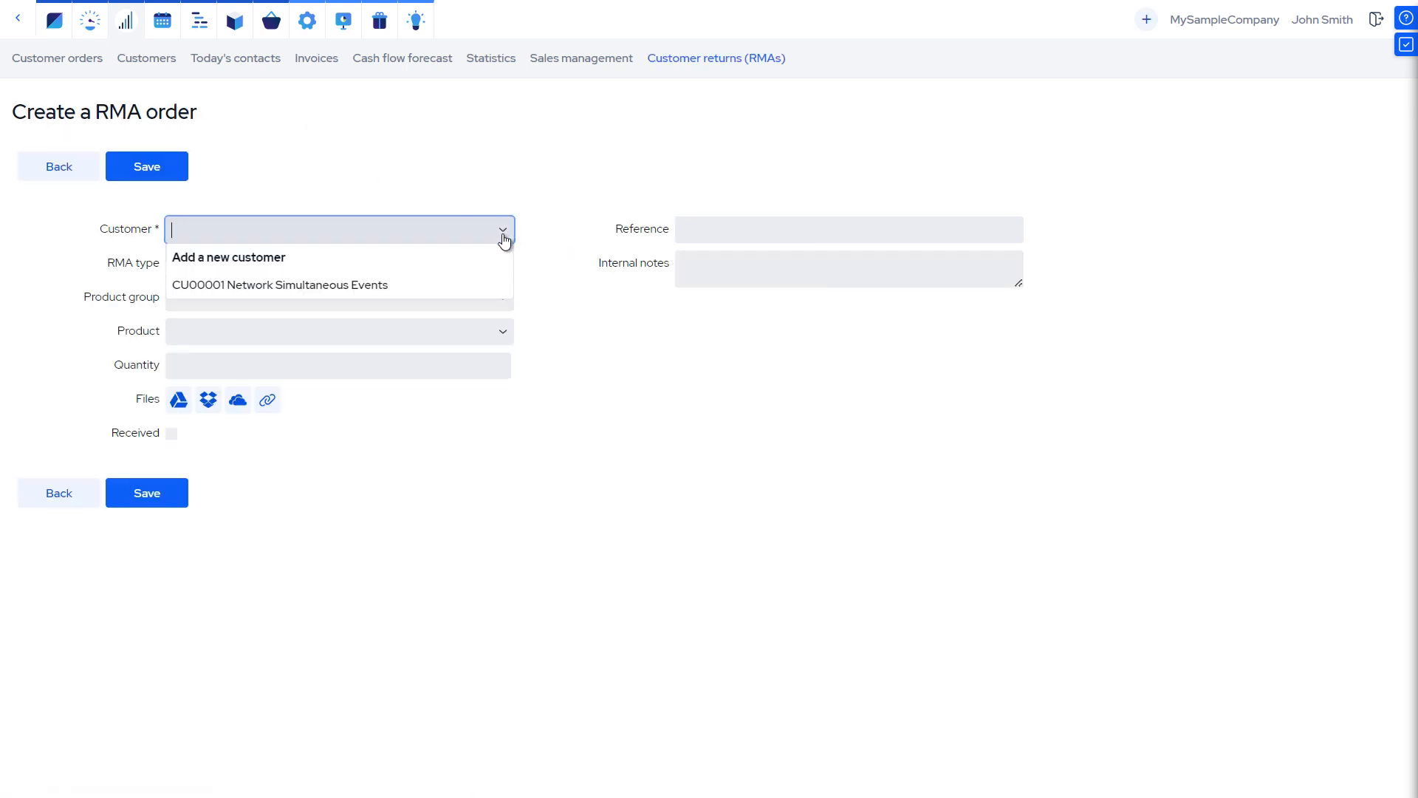
pyautogui.click(494, 286)
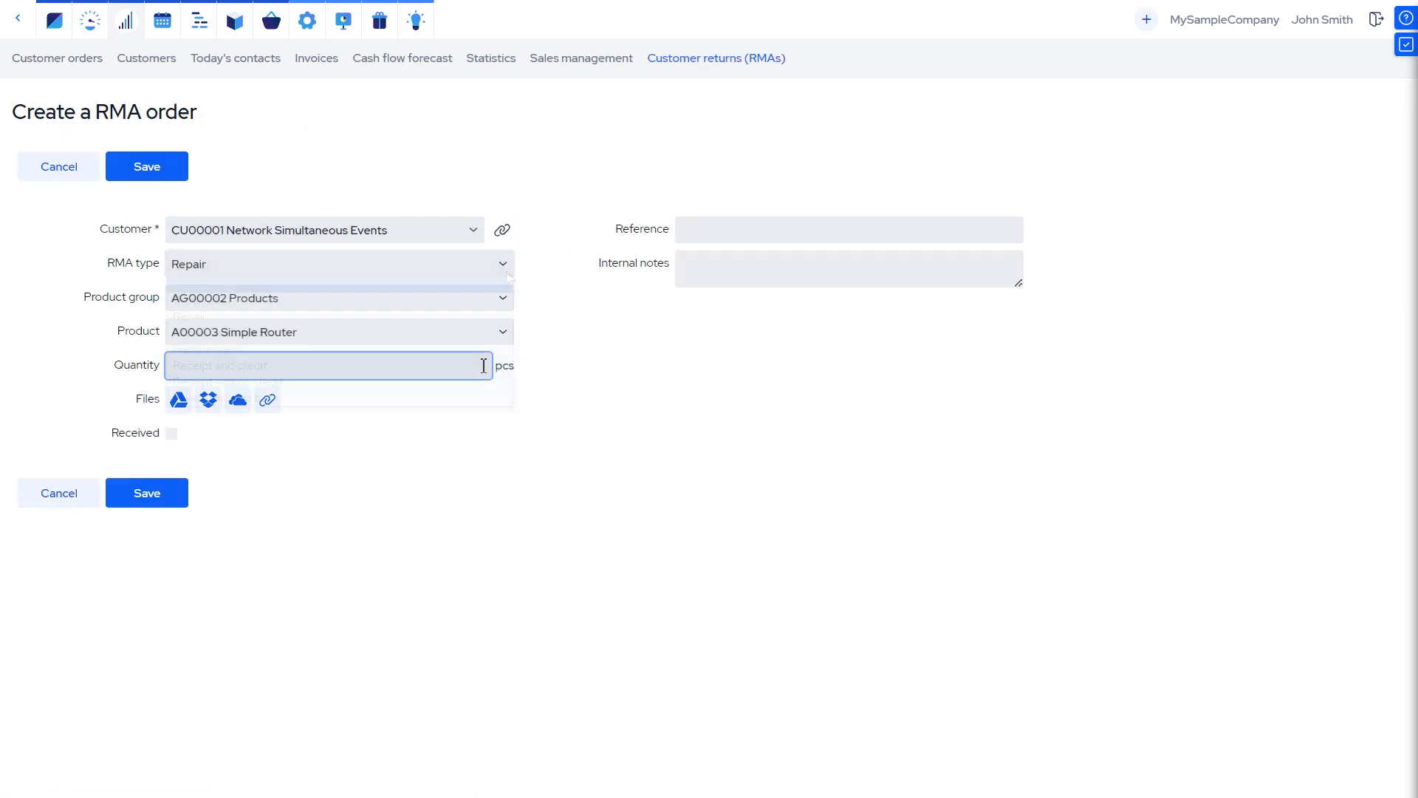
pyautogui.click(172, 434)
pyautogui.click(148, 493)
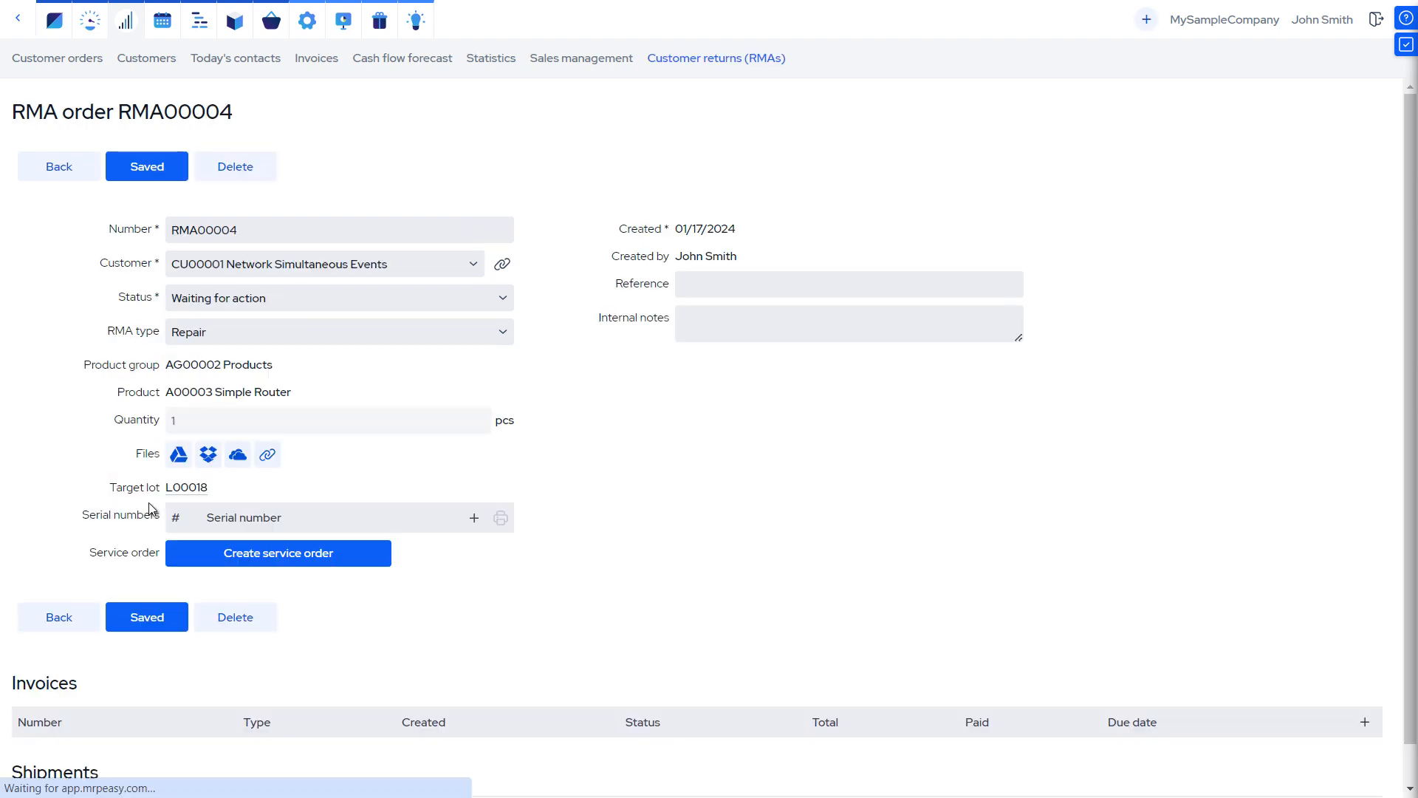
# Step: Add serial number SR-5 to the returned Simple Router in the RMA order and save it
pyautogui.click(474, 518)
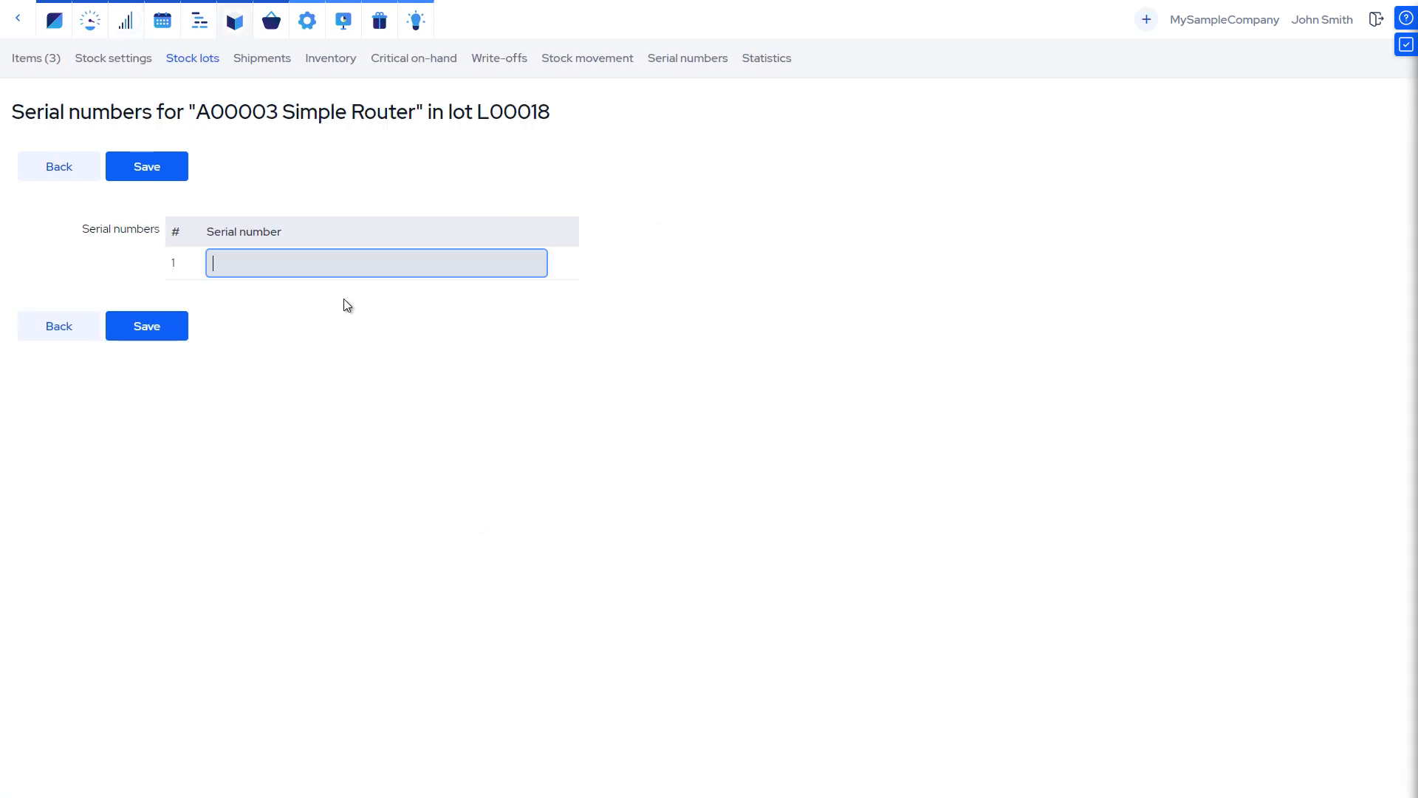
pyautogui.write('SR-5')
pyautogui.click(153, 327)
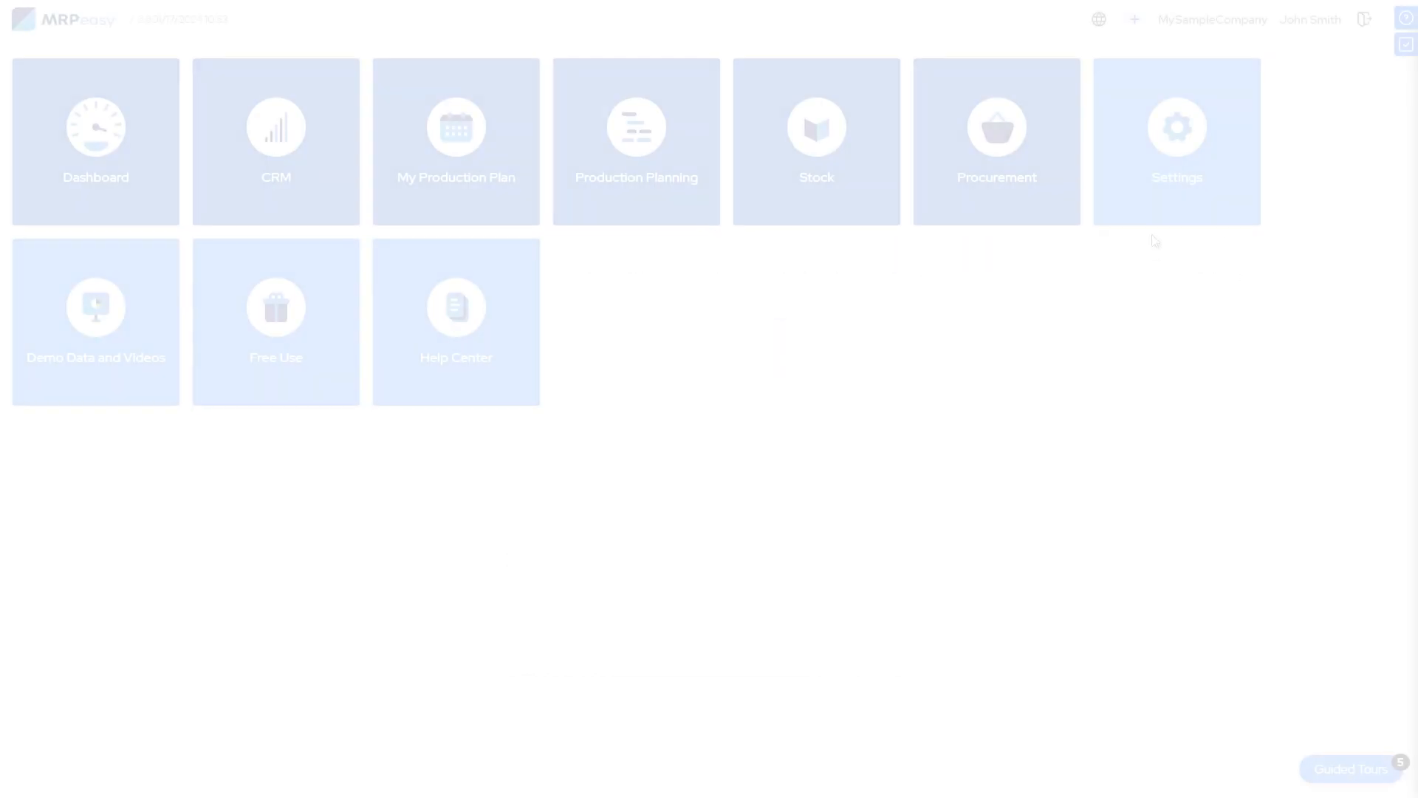
# Step: Open the system settings and view the Professional functions, including the Serial numbers option
pyautogui.click(1142, 199)
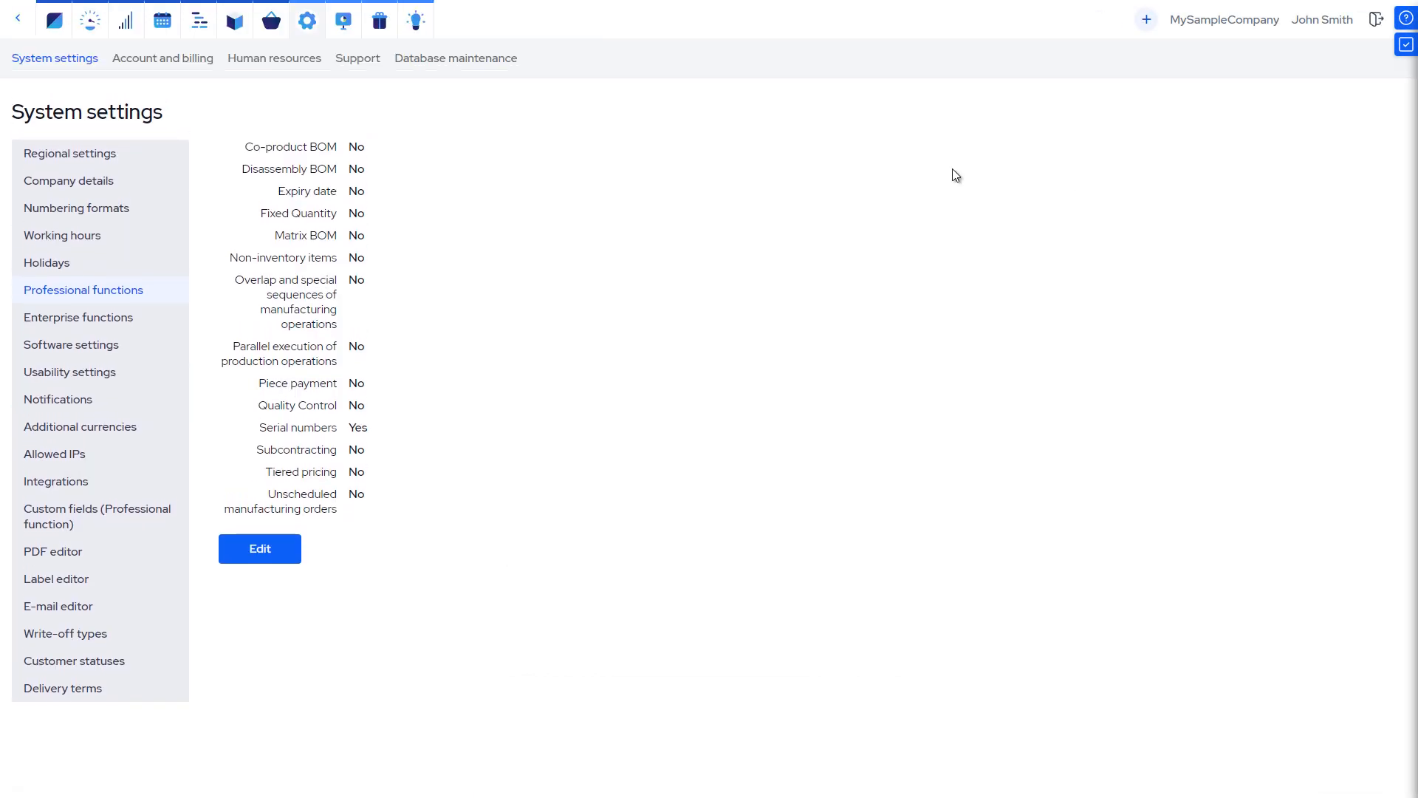